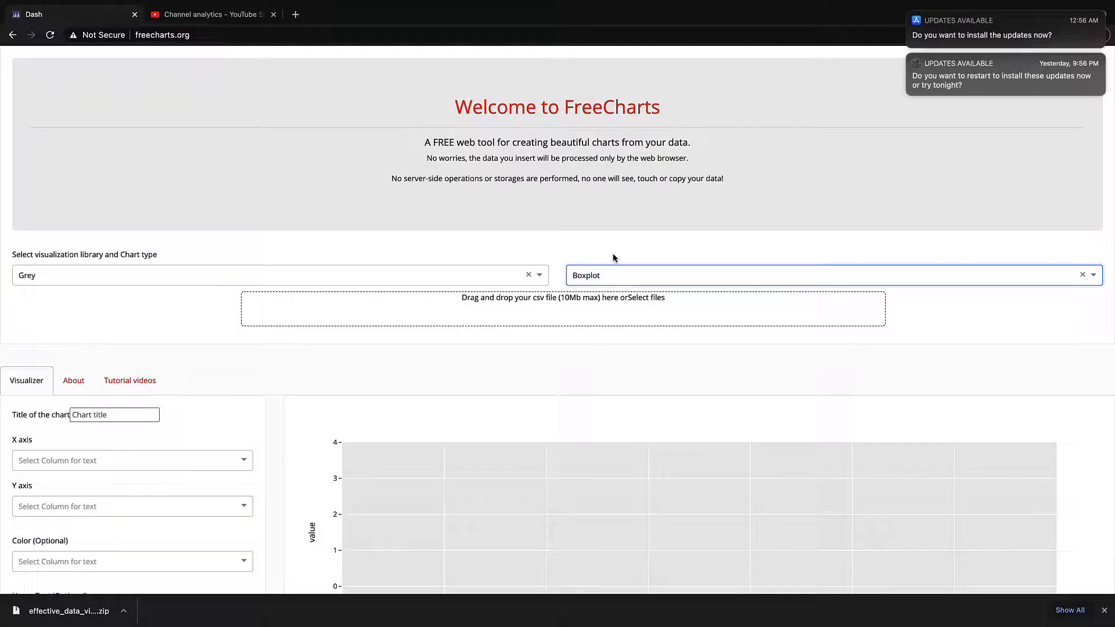
Upload tips.csv from the data folder in Documents as the chart's data file
{"action": "scroll", "coordinate": [613, 258], "scroll_direction": "down", "scroll_amount": 3}
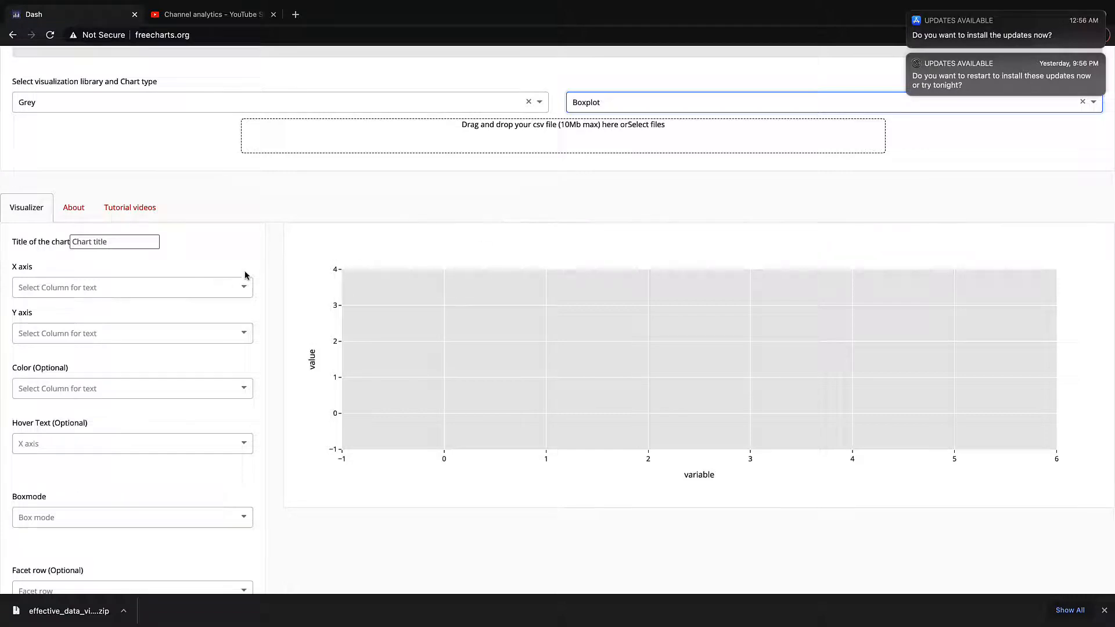
{"action": "left_click", "coordinate": [517, 143]}
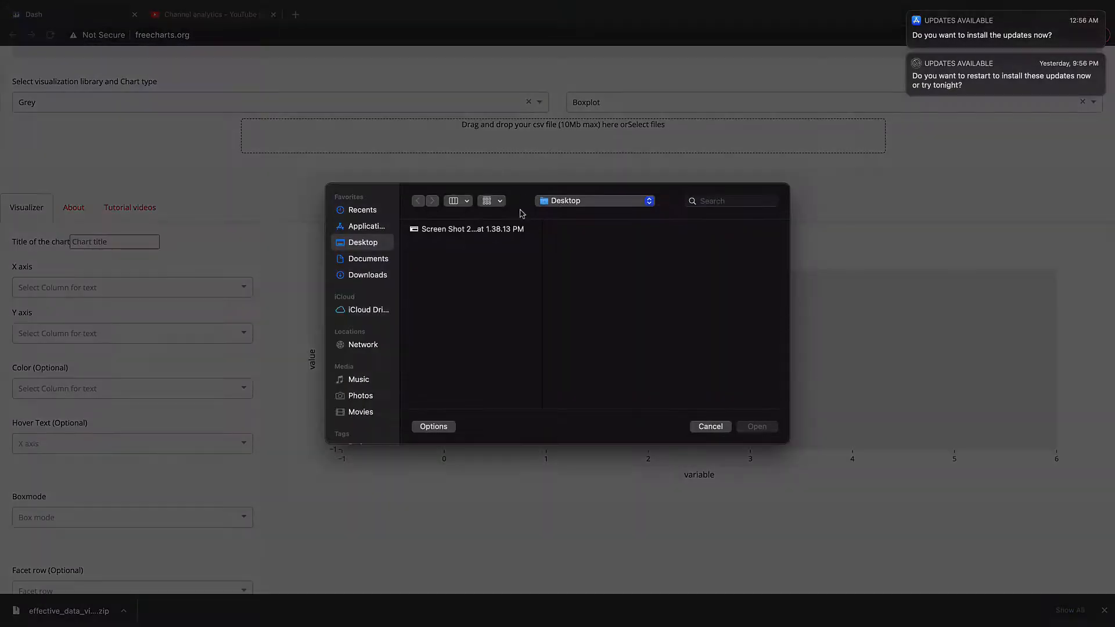
{"action": "left_click", "coordinate": [382, 261]}
{"action": "left_click", "coordinate": [437, 242]}
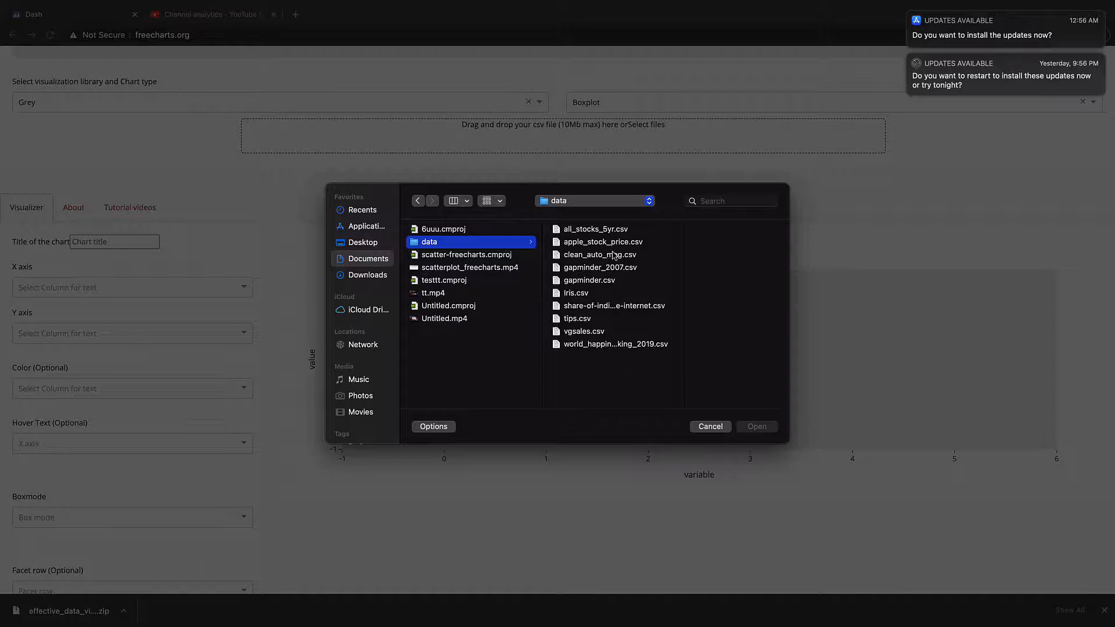
{"action": "left_click", "coordinate": [579, 321]}
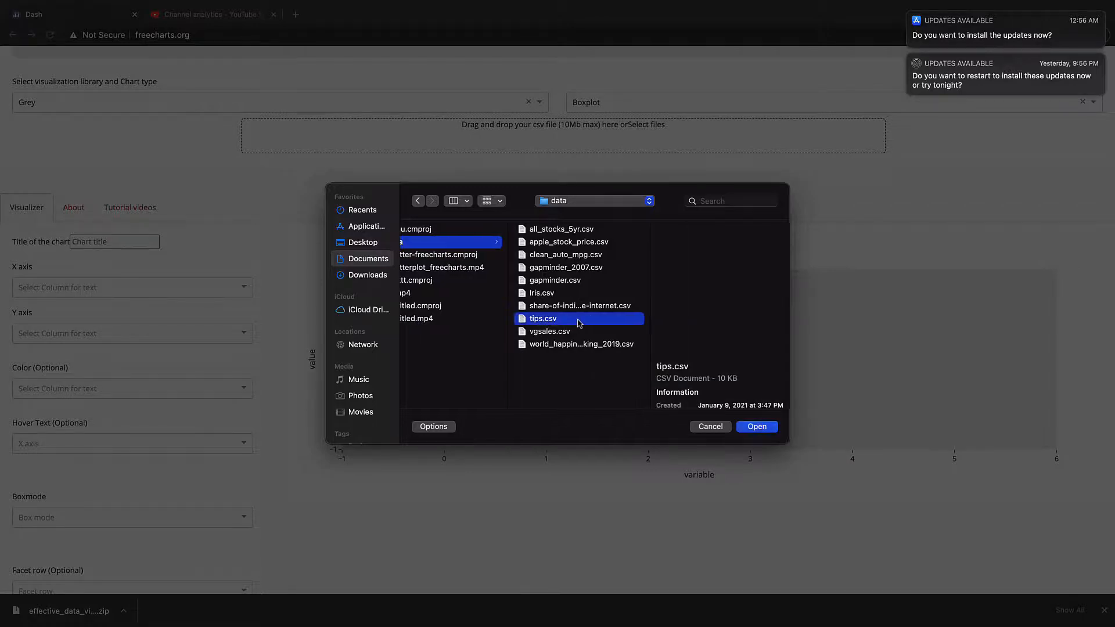
{"action": "double_click", "coordinate": [579, 321]}
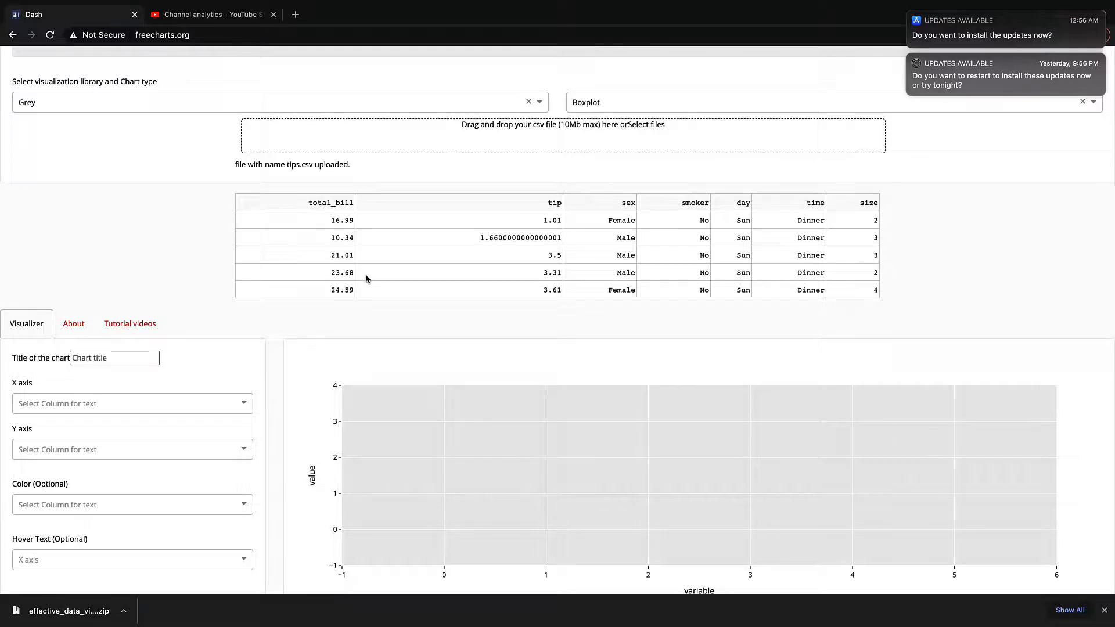
Choose Grey as the visualization library style
{"action": "scroll", "coordinate": [366, 276], "scroll_direction": "up", "scroll_amount": 3}
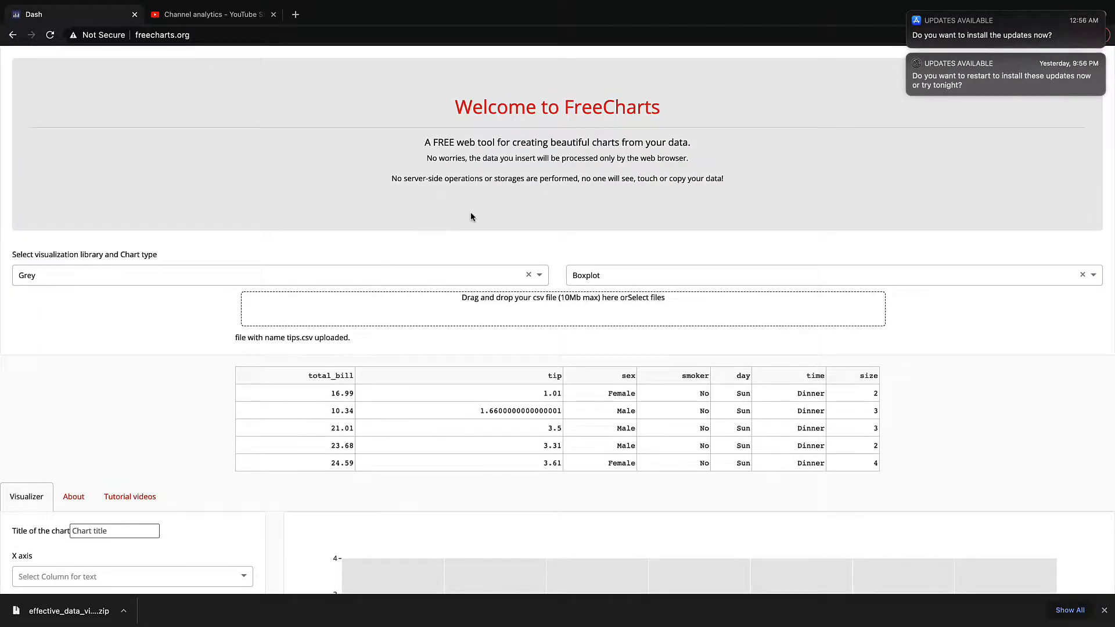
{"action": "scroll", "coordinate": [471, 216], "scroll_direction": "down", "scroll_amount": 2}
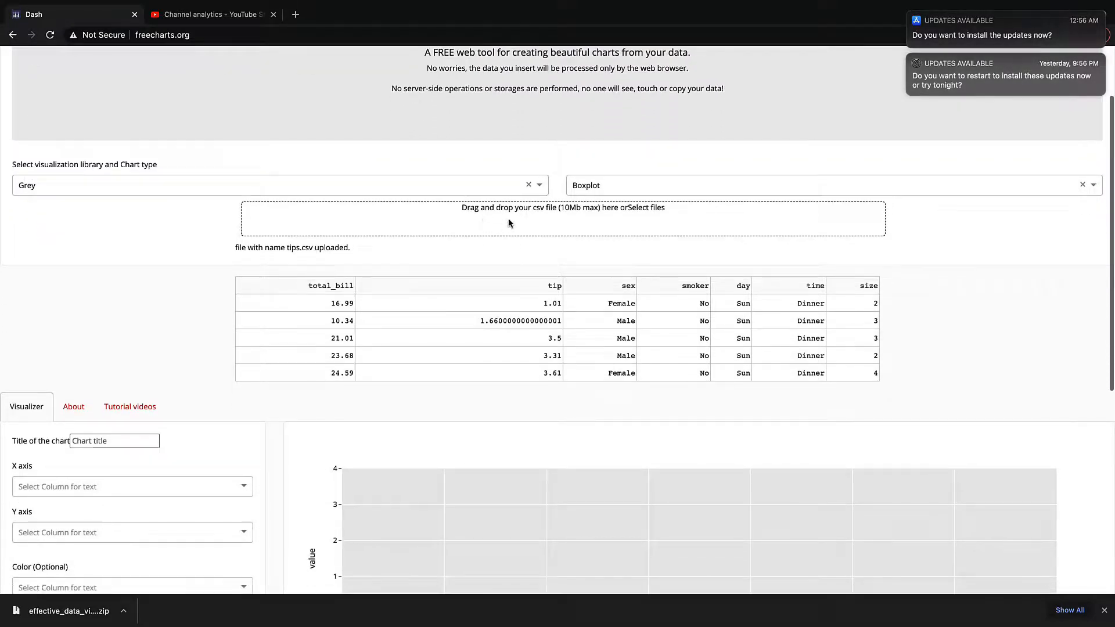
{"action": "left_click", "coordinate": [155, 186]}
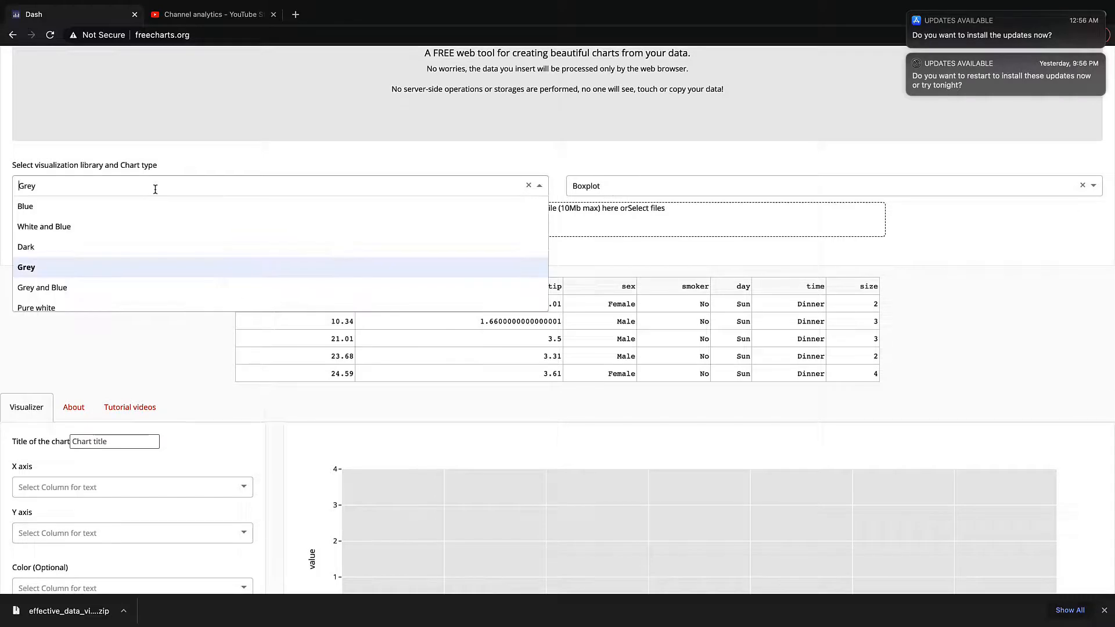
{"action": "left_click", "coordinate": [165, 264]}
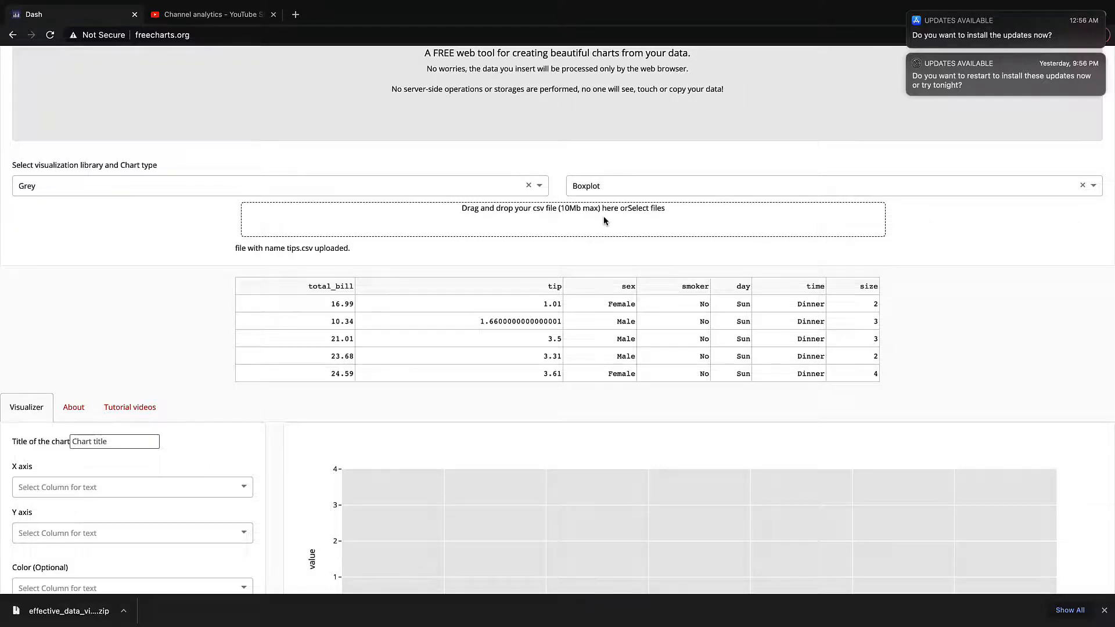
Look through the Tutorial videos and About tabs, then return to the Visualizer tab
{"action": "scroll", "coordinate": [604, 217], "scroll_direction": "down", "scroll_amount": 3}
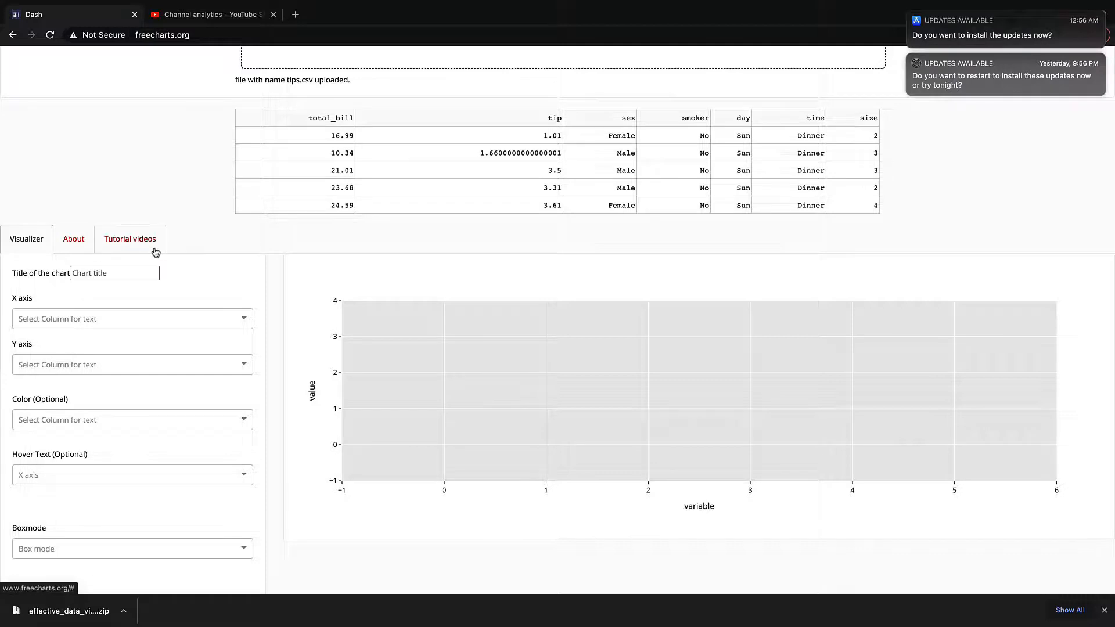
{"action": "left_click", "coordinate": [155, 252]}
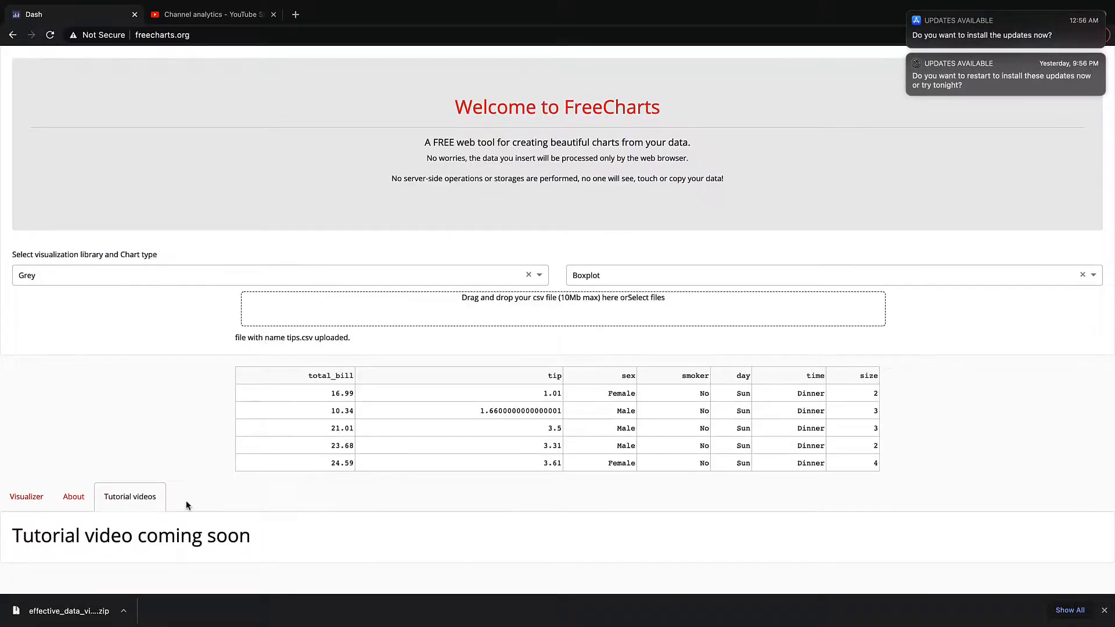
{"action": "left_click", "coordinate": [36, 505]}
{"action": "left_click", "coordinate": [71, 500]}
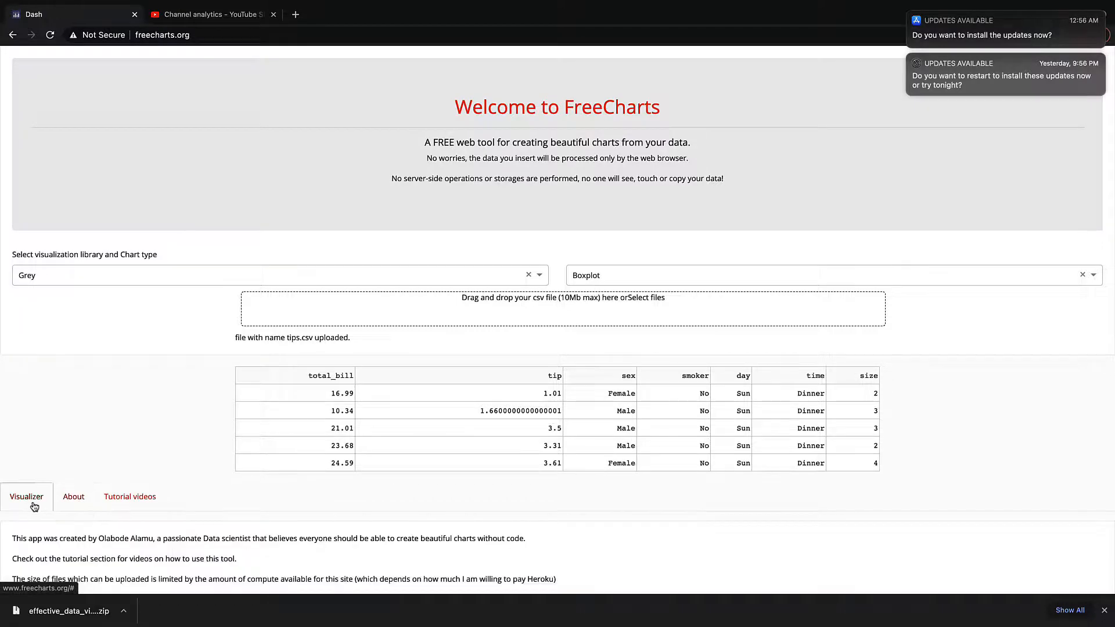
{"action": "left_click", "coordinate": [35, 503]}
{"action": "scroll", "coordinate": [110, 471], "scroll_direction": "down", "scroll_amount": 8}
{"action": "scroll", "coordinate": [114, 468], "scroll_direction": "up", "scroll_amount": 3}
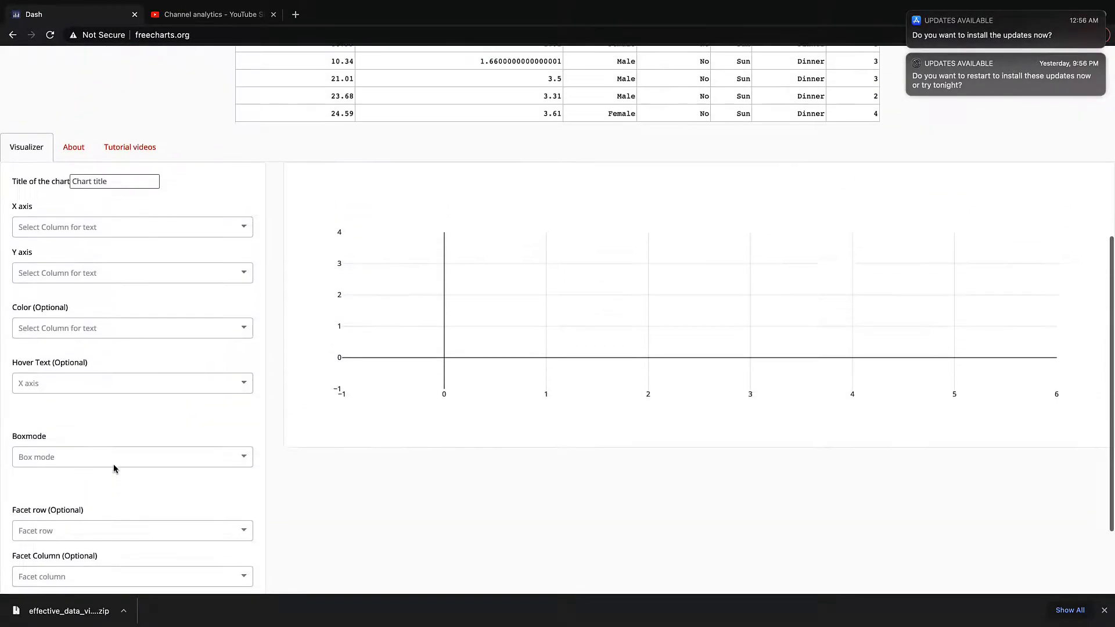
Set the boxplot's X axis to sex and its Y axis to tip
{"action": "left_click", "coordinate": [210, 274]}
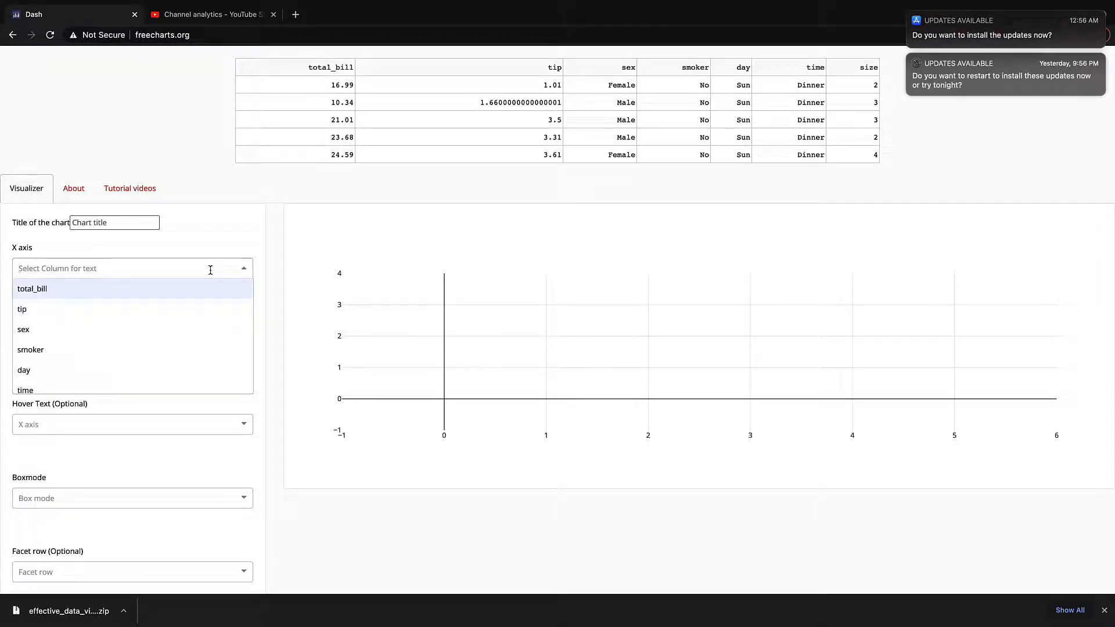
{"action": "left_click", "coordinate": [179, 325]}
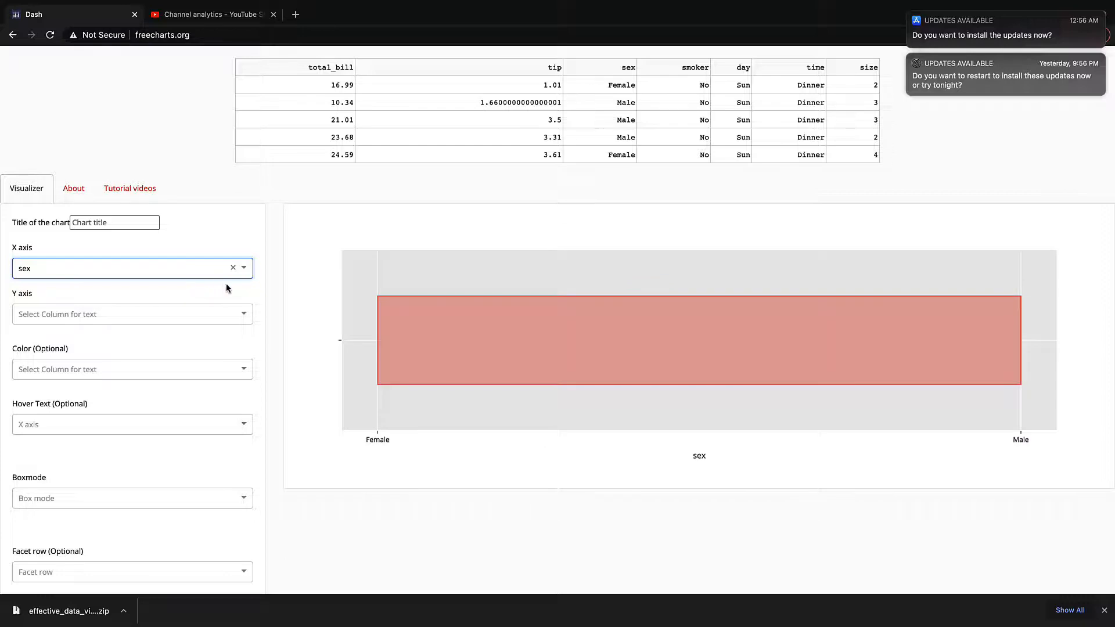
{"action": "left_click", "coordinate": [207, 315]}
{"action": "left_click", "coordinate": [156, 356]}
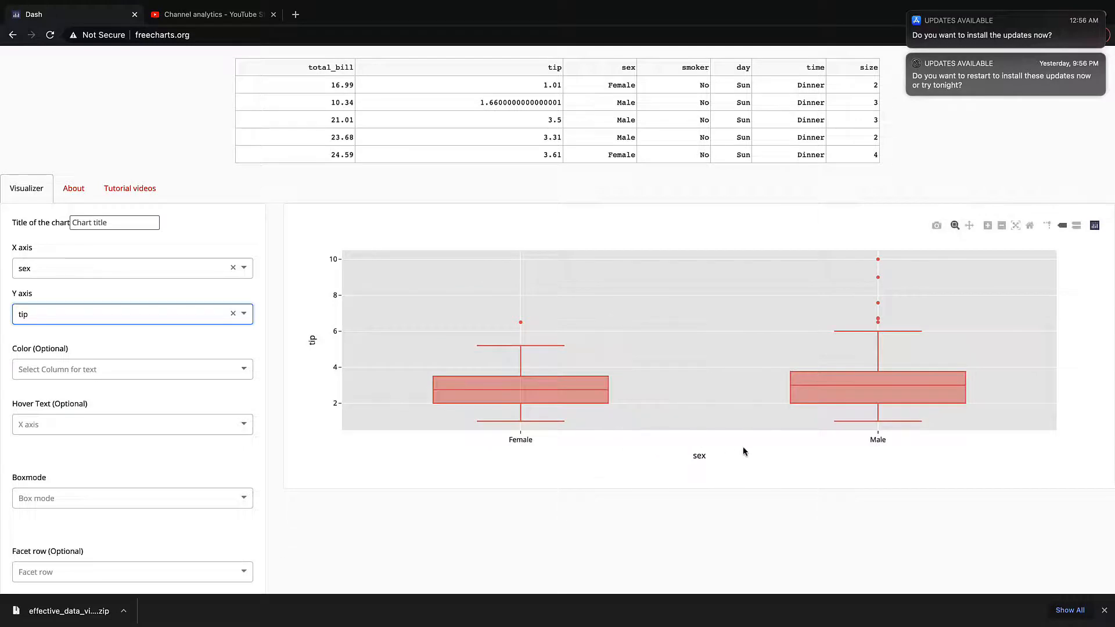
Inspect the Female and Male boxes' statistics by hovering over the chart
{"action": "mouse_move", "coordinate": [874, 395]}
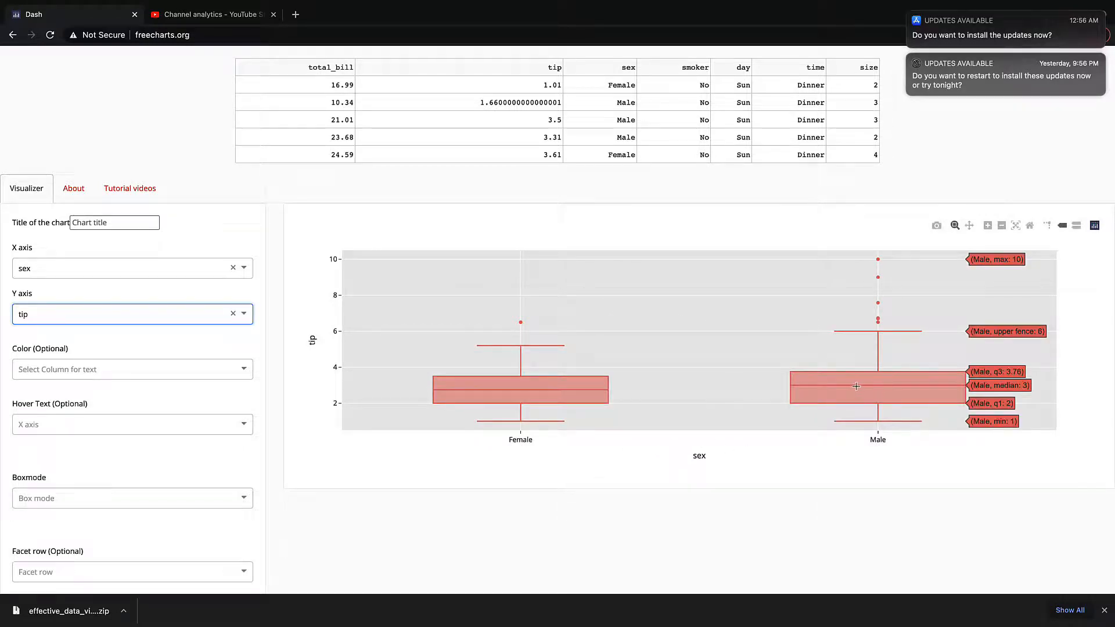
{"action": "mouse_move", "coordinate": [551, 399]}
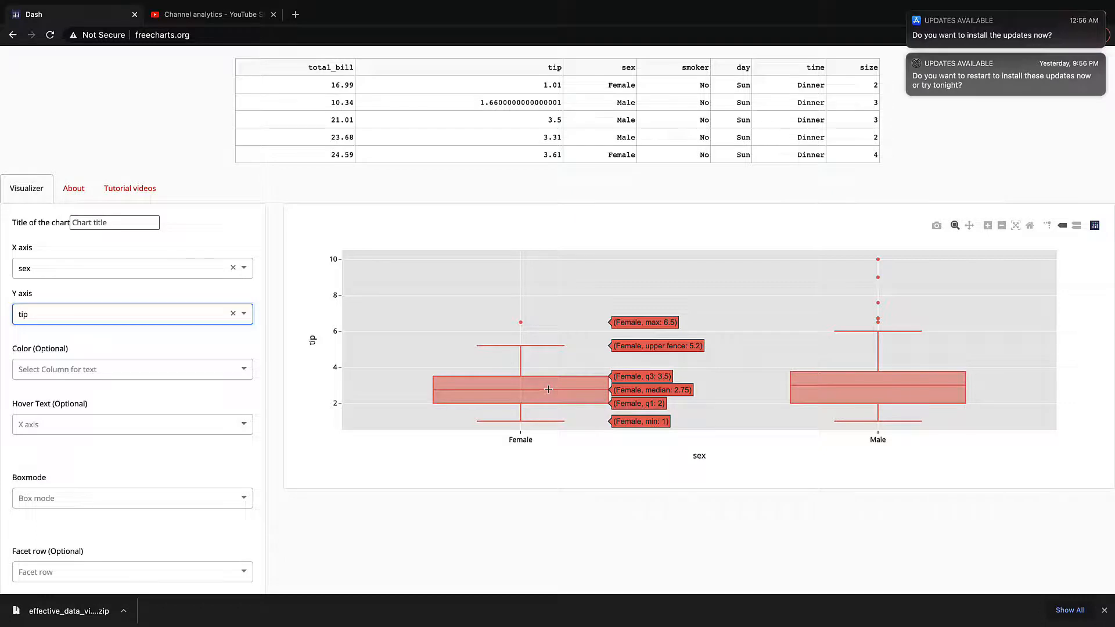
{"action": "mouse_move", "coordinate": [843, 387]}
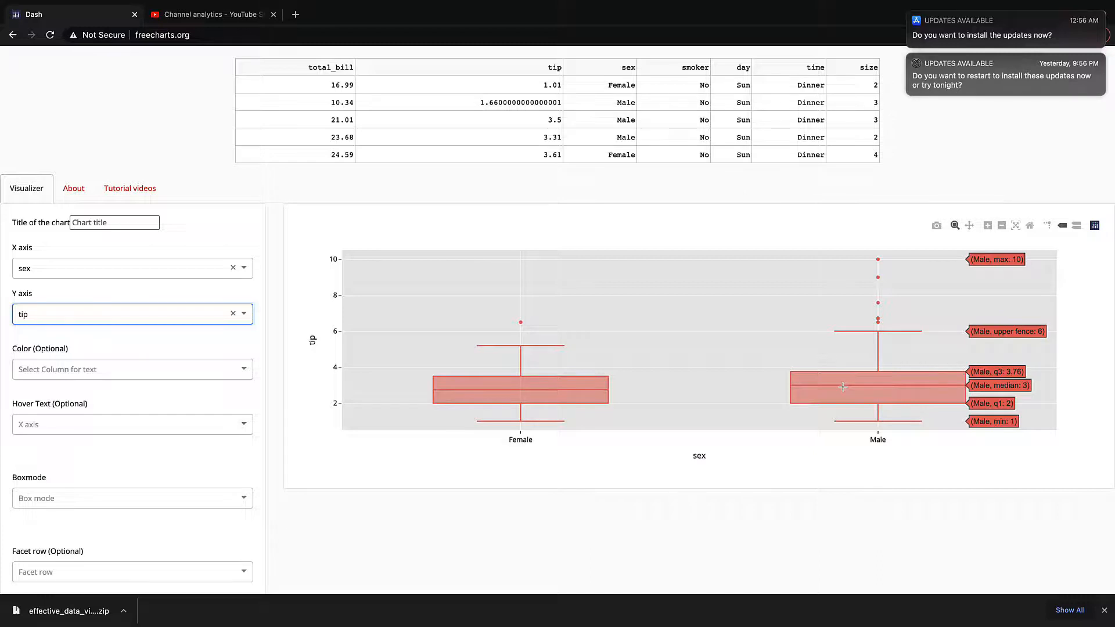
{"action": "mouse_move", "coordinate": [596, 406]}
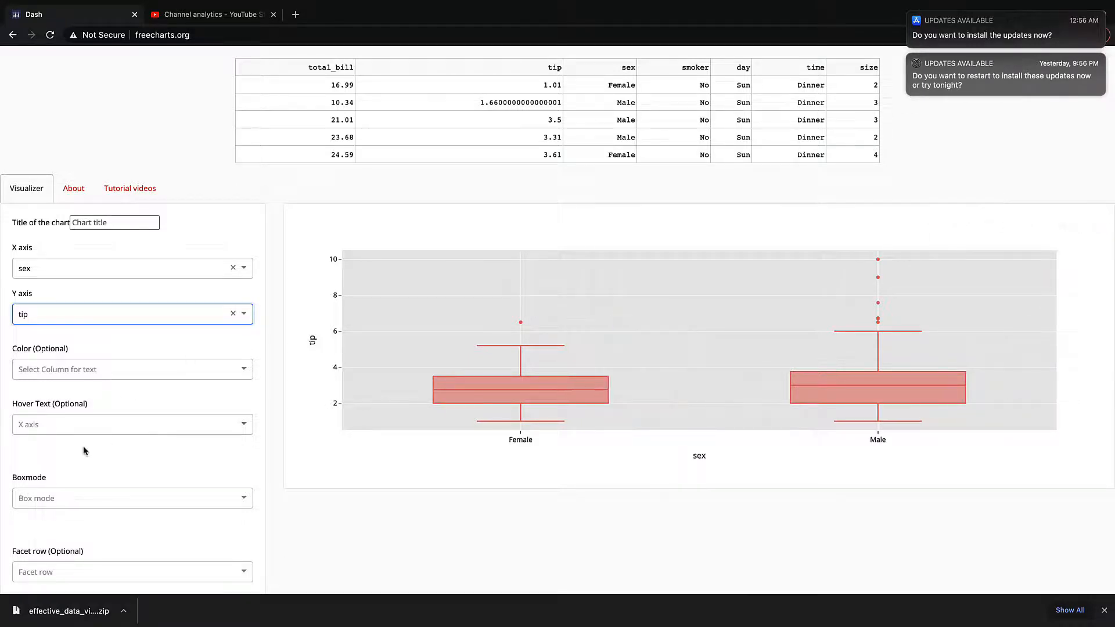
{"action": "scroll", "coordinate": [176, 434], "scroll_direction": "down", "scroll_amount": 3}
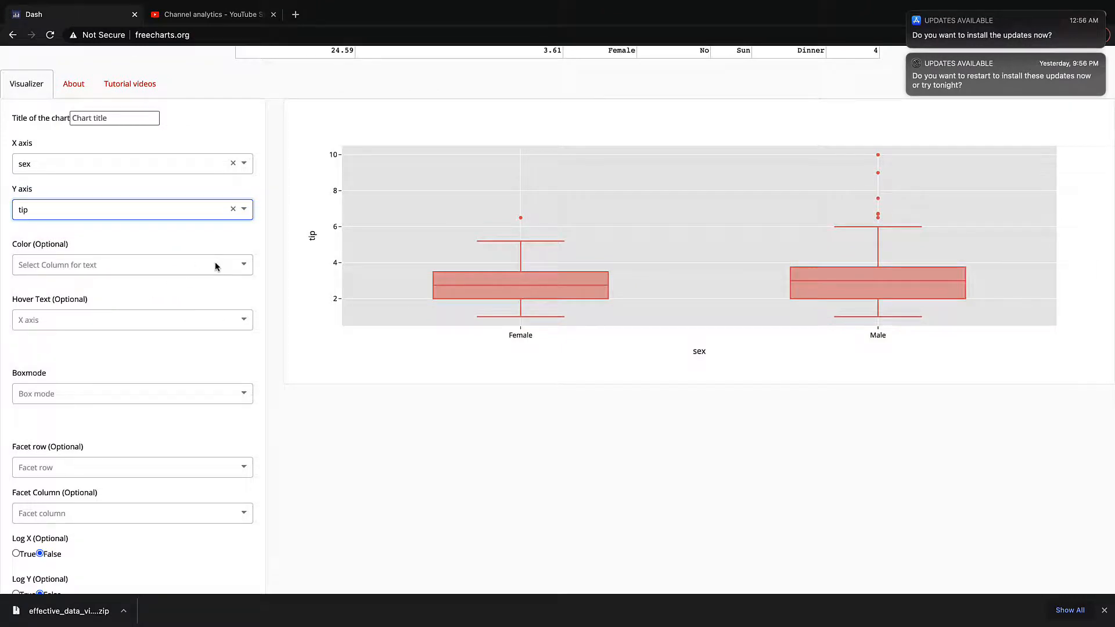
{"action": "scroll", "coordinate": [215, 266], "scroll_direction": "up", "scroll_amount": 3}
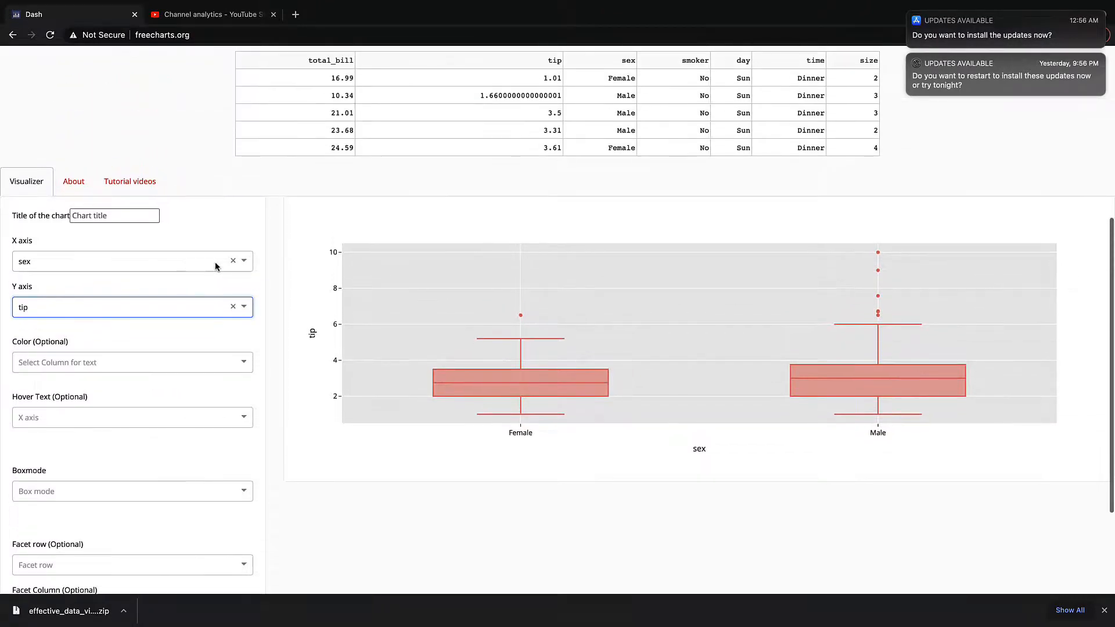
{"action": "scroll", "coordinate": [218, 283], "scroll_direction": "down", "scroll_amount": 3}
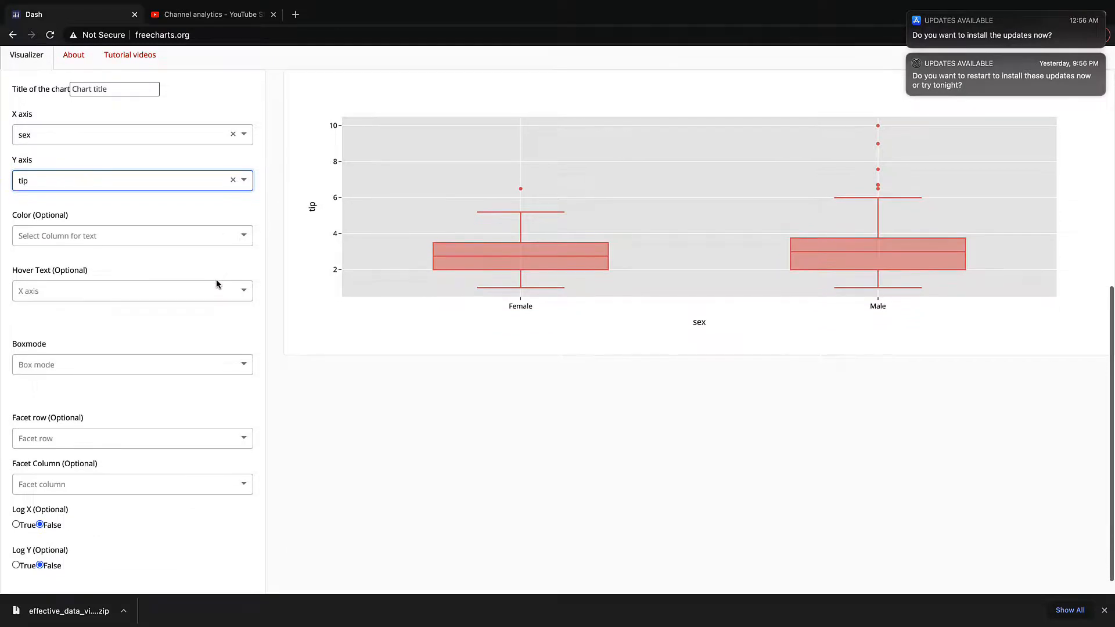
{"action": "scroll", "coordinate": [216, 285], "scroll_direction": "down", "scroll_amount": 1}
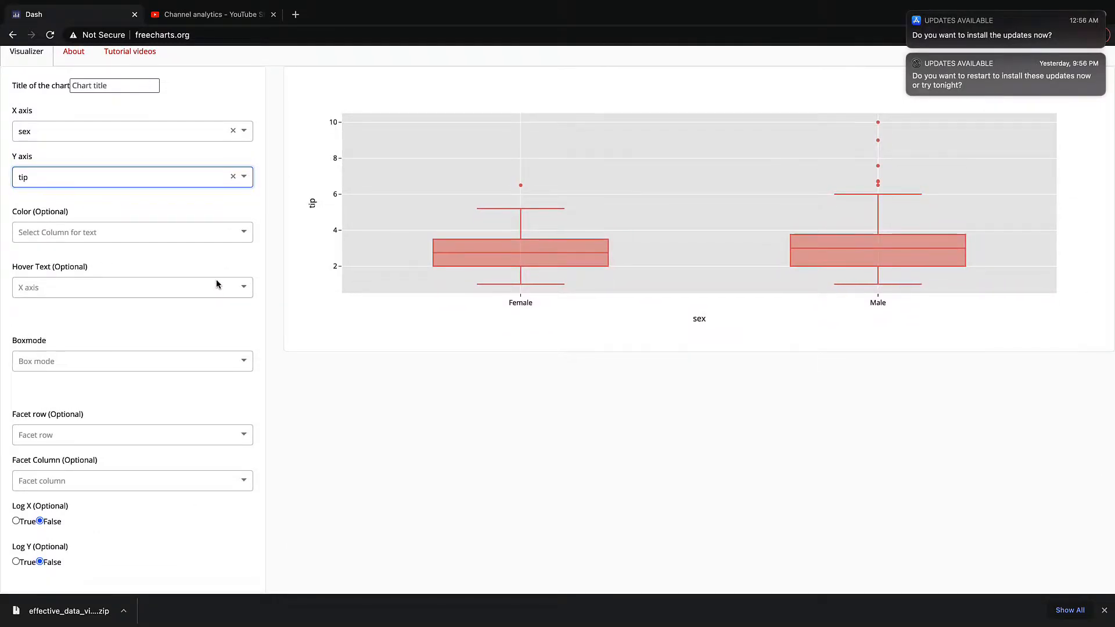
{"action": "scroll", "coordinate": [247, 324], "scroll_direction": "up", "scroll_amount": 5}
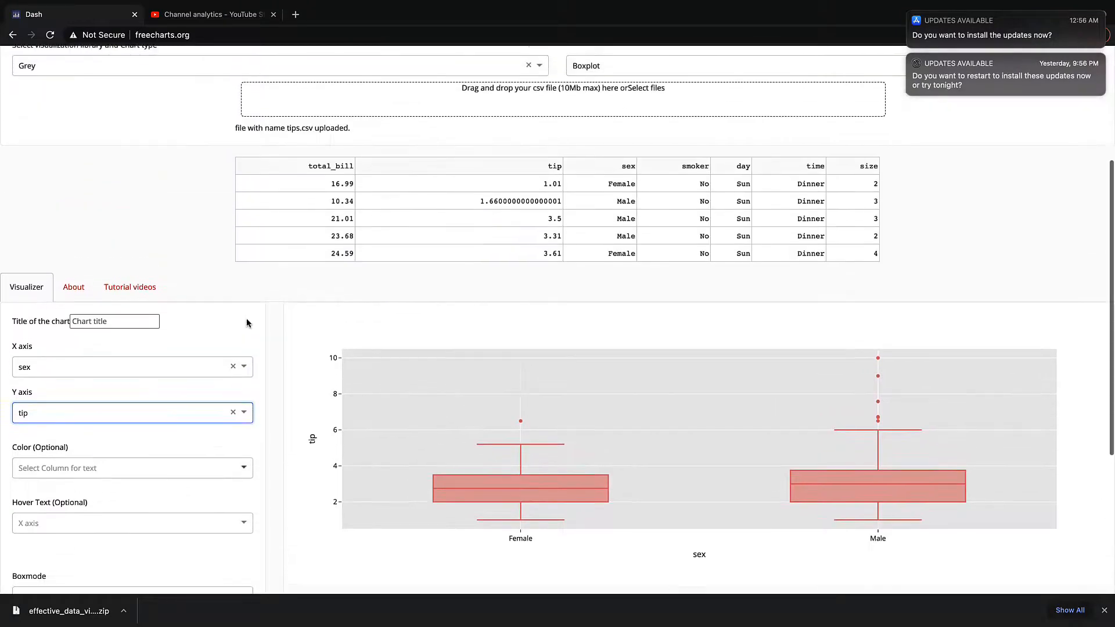
{"action": "scroll", "coordinate": [246, 318], "scroll_direction": "down", "scroll_amount": 2}
{"action": "scroll", "coordinate": [246, 323], "scroll_direction": "down", "scroll_amount": 1}
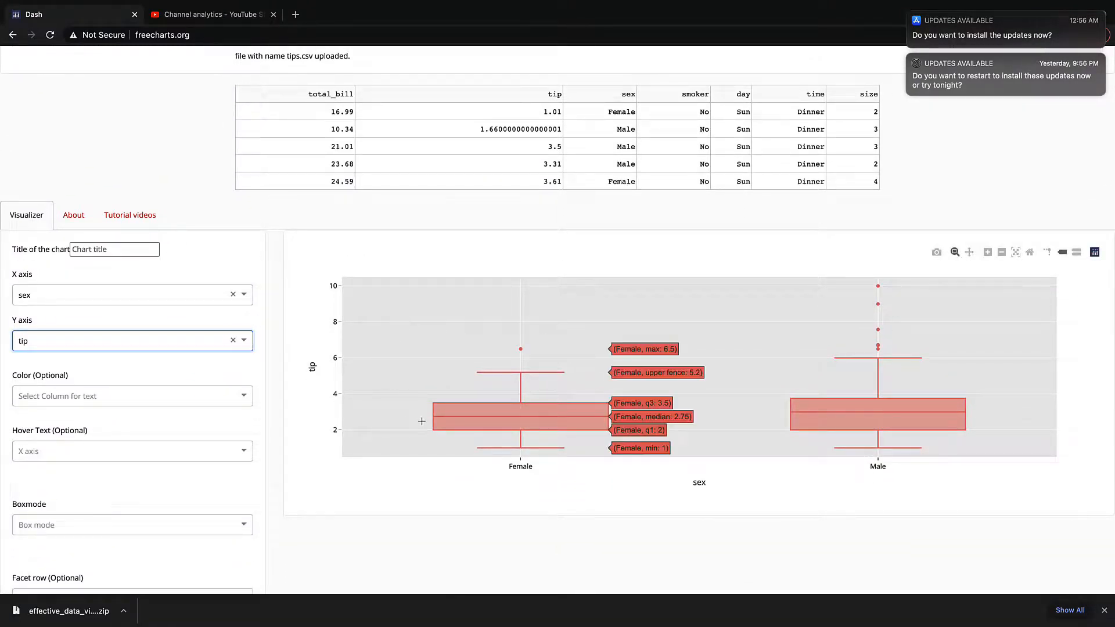
{"action": "mouse_move", "coordinate": [383, 418]}
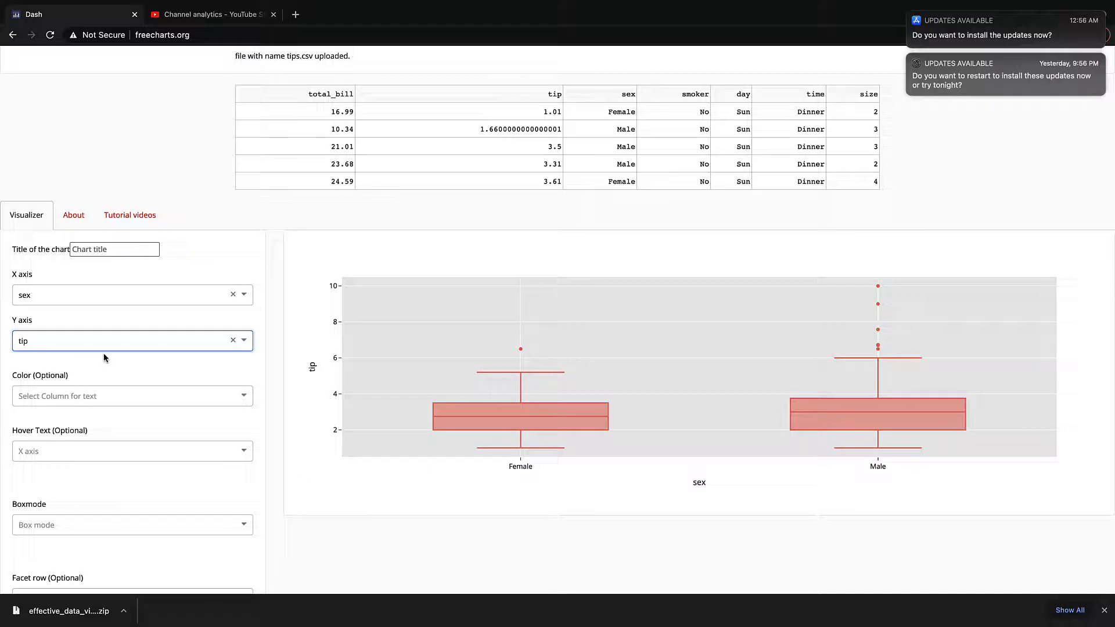
{"action": "scroll", "coordinate": [127, 375], "scroll_direction": "down", "scroll_amount": 1}
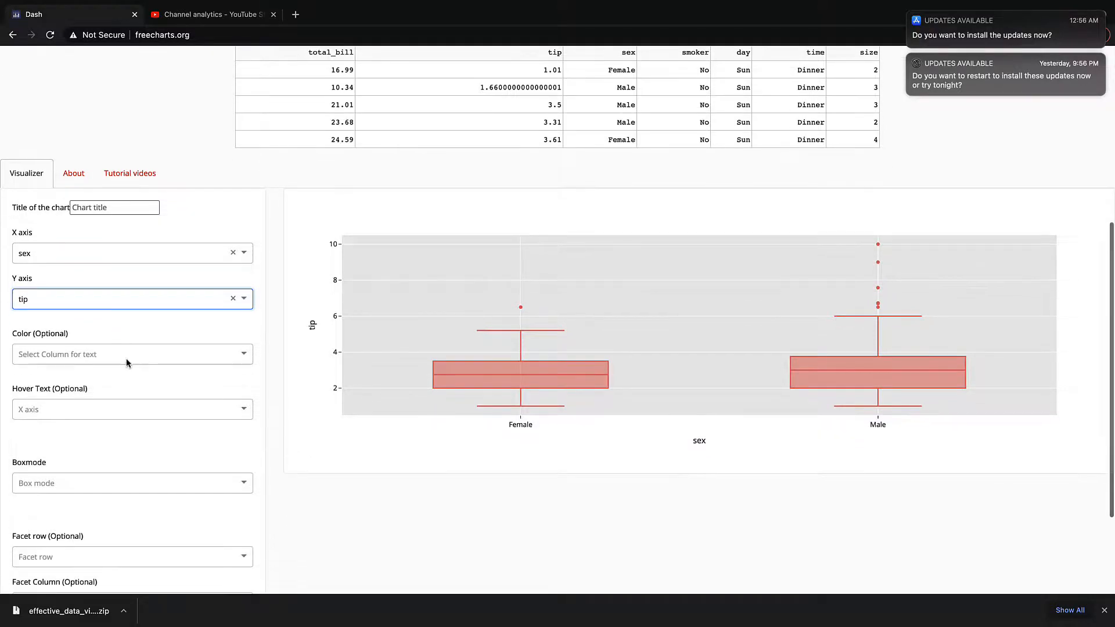
Set the box mode to group
{"action": "left_click", "coordinate": [126, 354]}
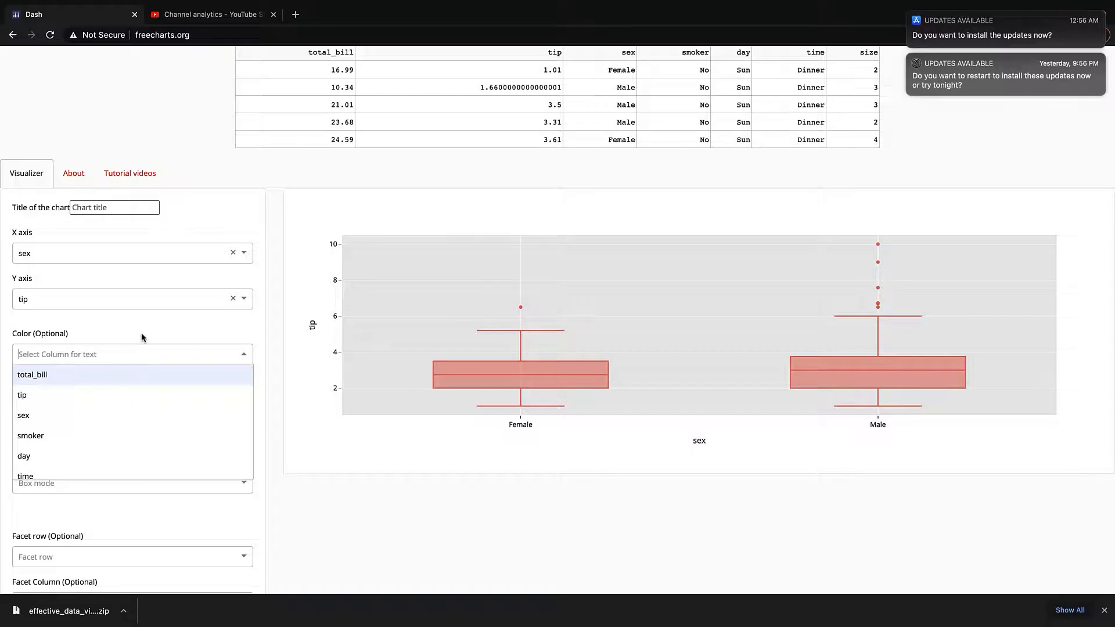
{"action": "left_click", "coordinate": [141, 338]}
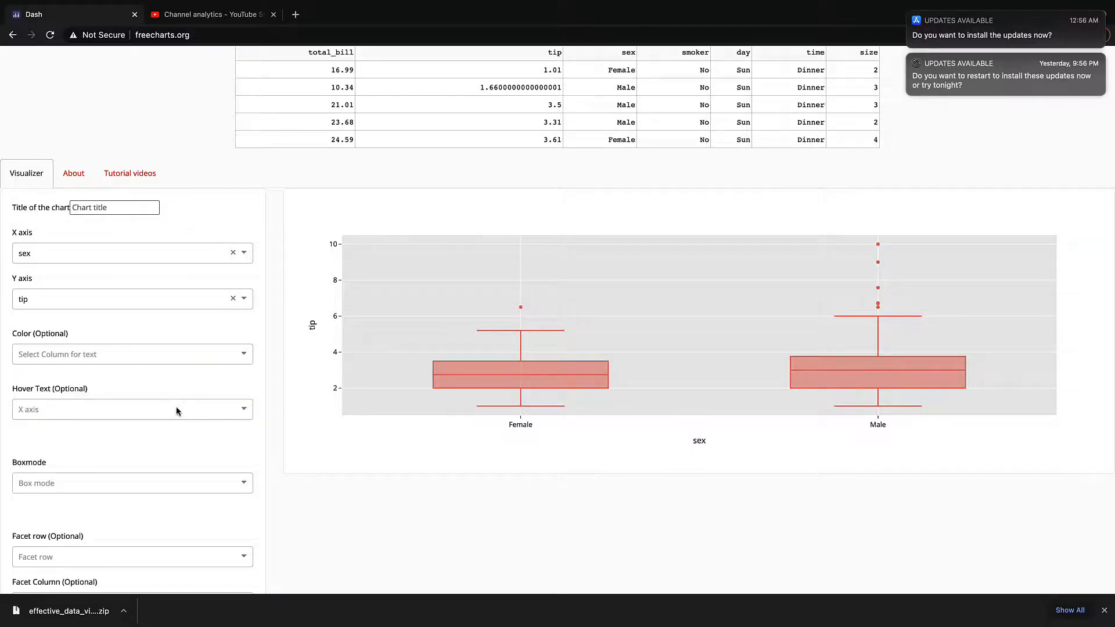
{"action": "scroll", "coordinate": [177, 411], "scroll_direction": "down", "scroll_amount": 2}
{"action": "left_click", "coordinate": [166, 376]}
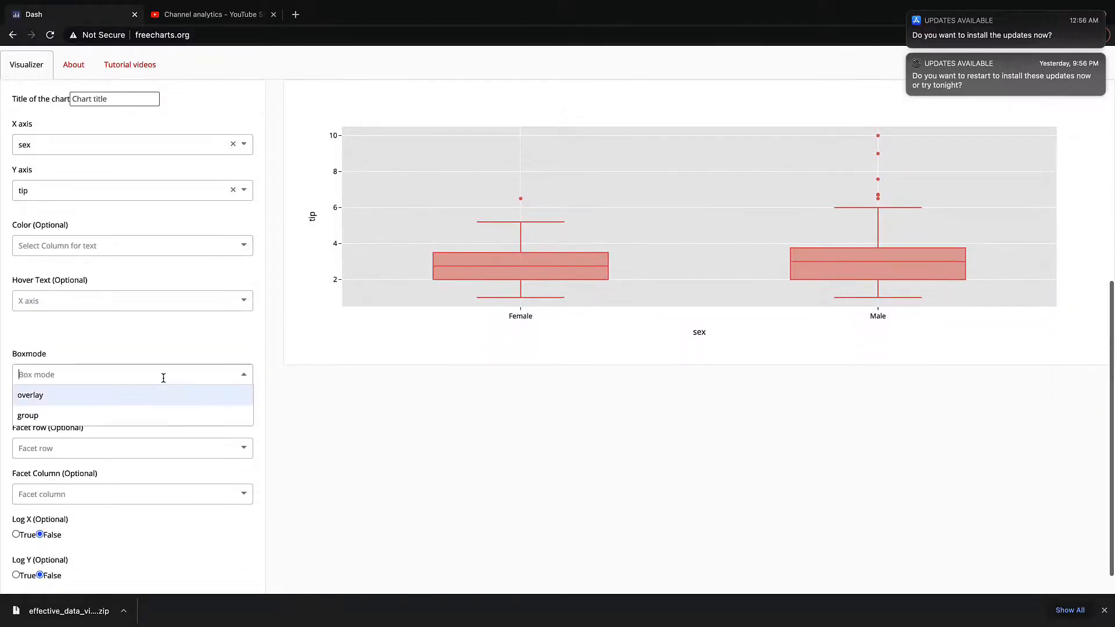
{"action": "left_click", "coordinate": [167, 414]}
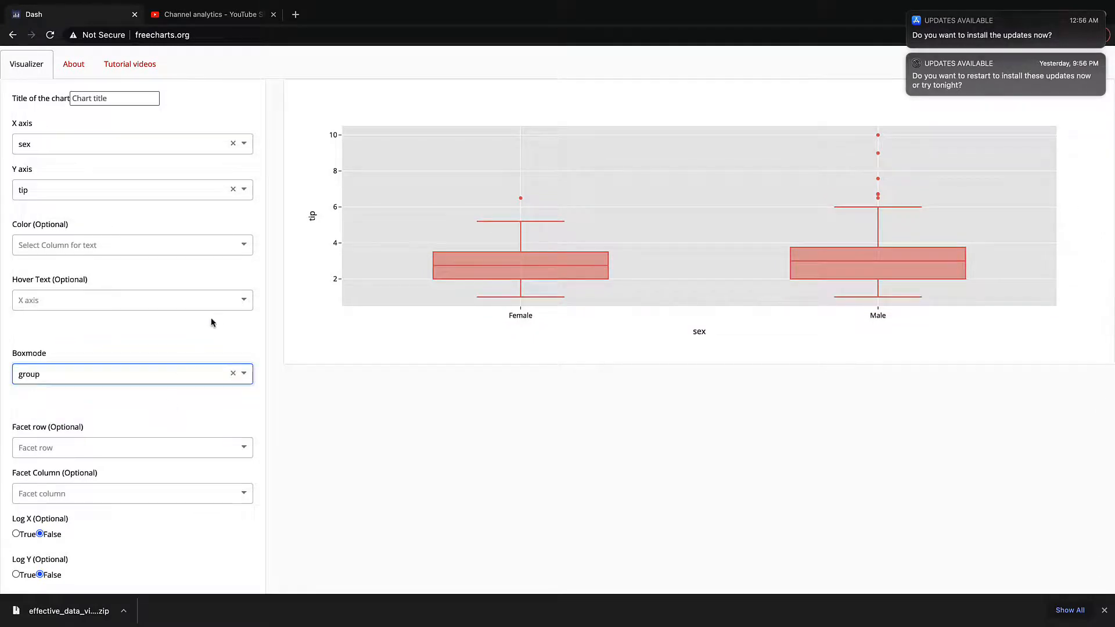
Switch the box mode to overlay
{"action": "left_click", "coordinate": [194, 376]}
{"action": "left_click", "coordinate": [151, 393]}
Color the boxes by the smoker column
{"action": "scroll", "coordinate": [203, 415], "scroll_direction": "up", "scroll_amount": 2}
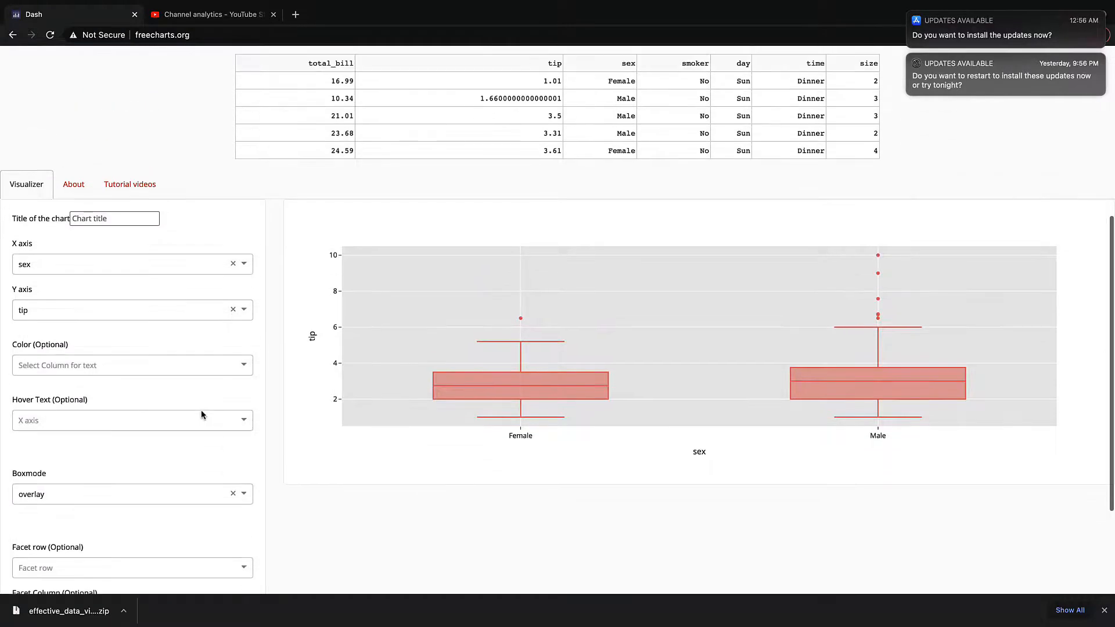
{"action": "left_click", "coordinate": [187, 370]}
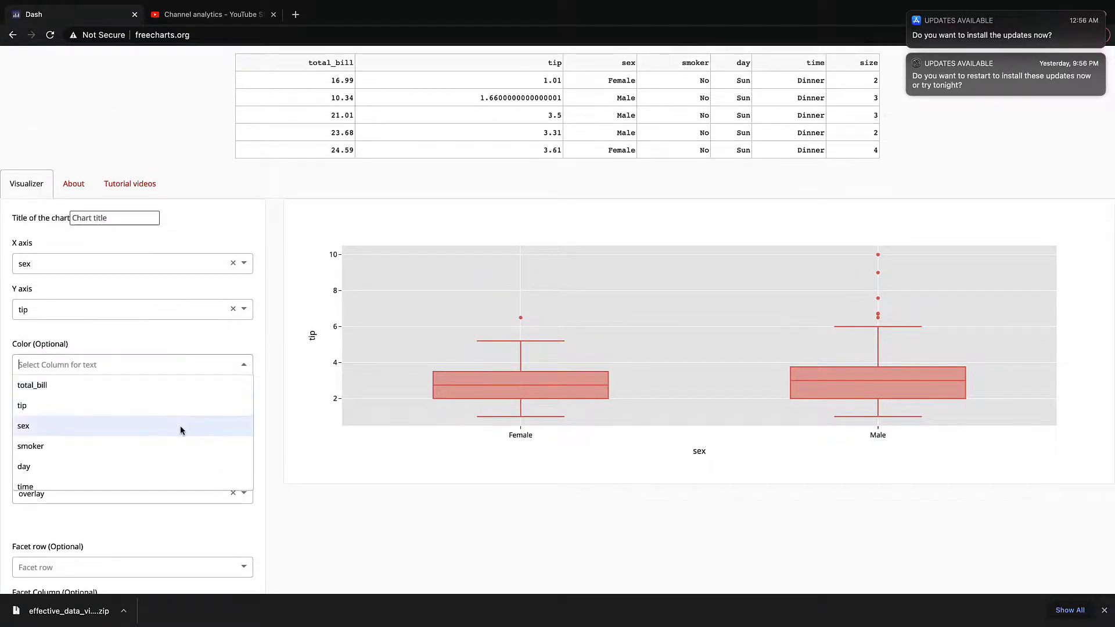
{"action": "left_click", "coordinate": [177, 445]}
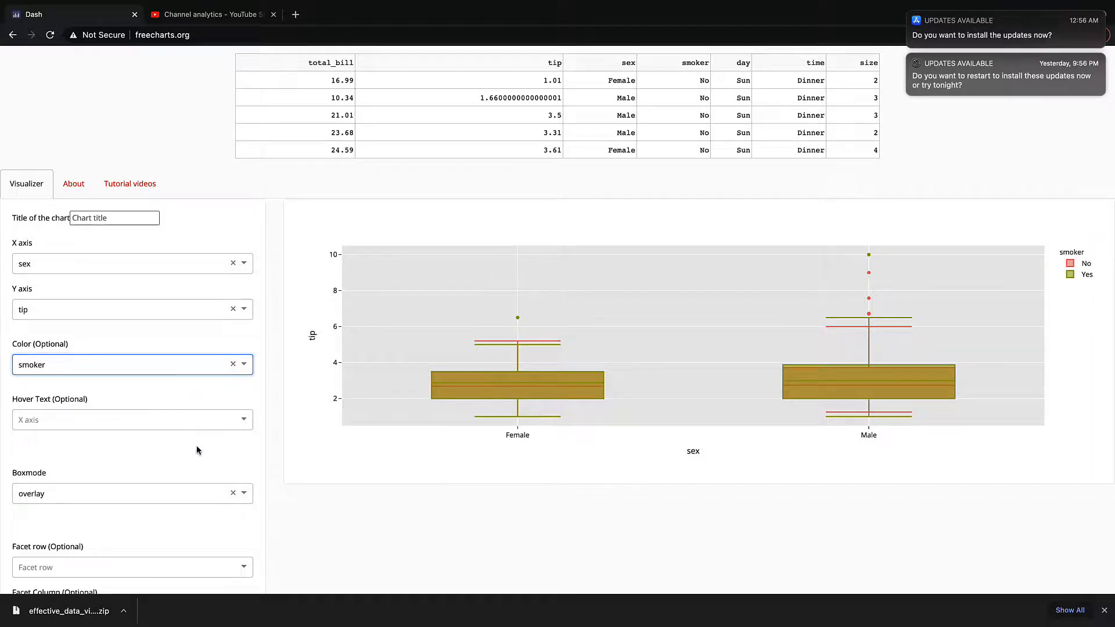
Set the box mode to group
{"action": "scroll", "coordinate": [189, 441], "scroll_direction": "down", "scroll_amount": 1}
{"action": "left_click", "coordinate": [190, 459]}
{"action": "left_click", "coordinate": [156, 501]}
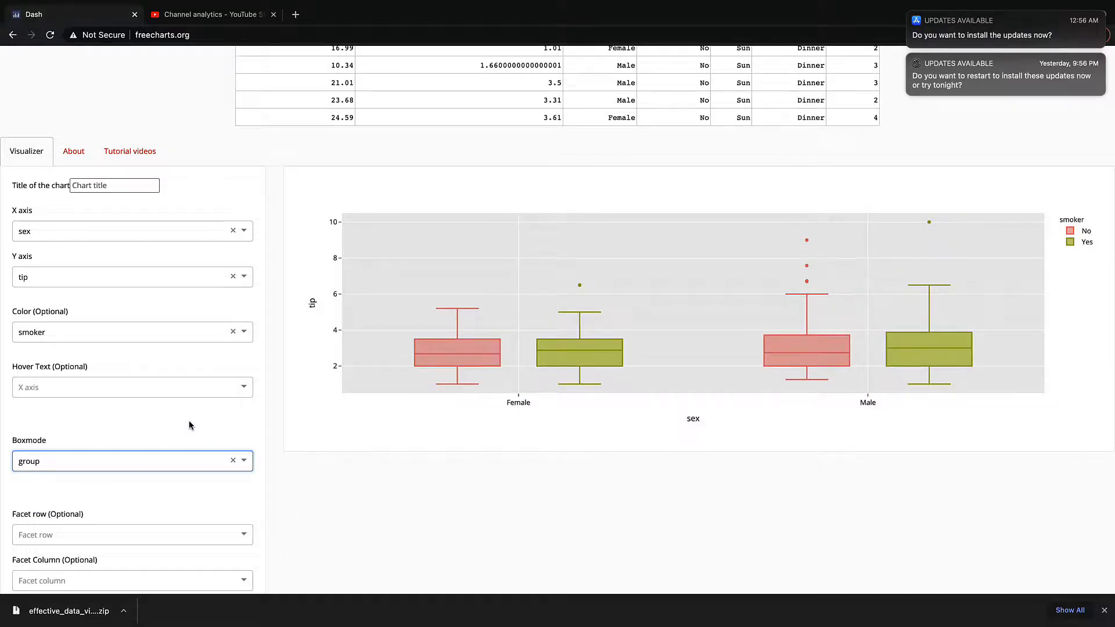
Switch the box mode to overlay and back to group
{"action": "scroll", "coordinate": [175, 276], "scroll_direction": "up", "scroll_amount": 1}
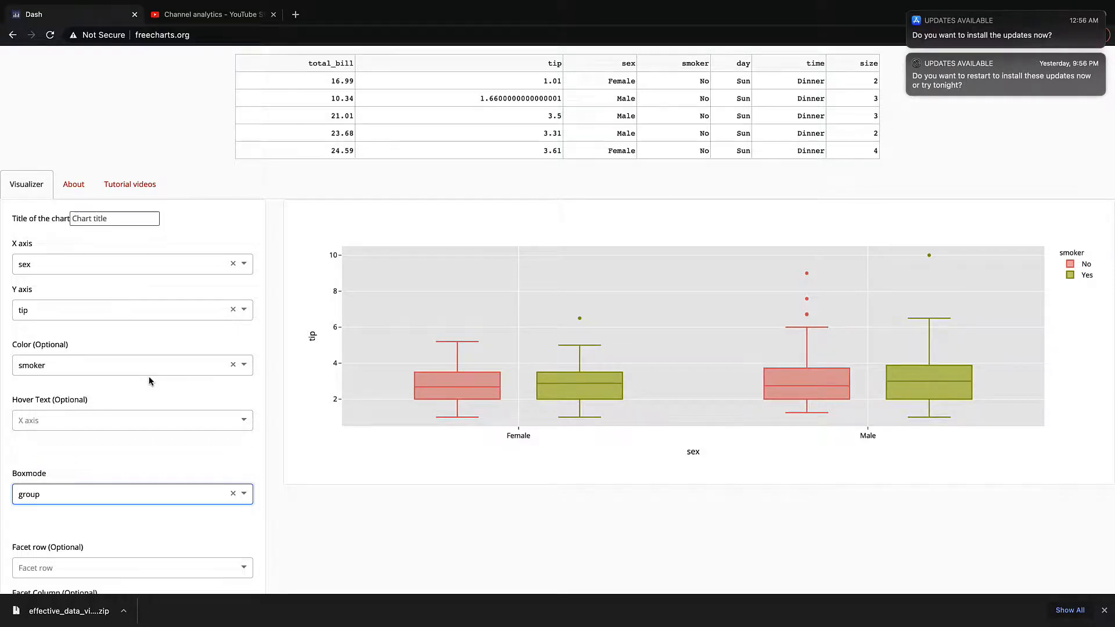
{"action": "scroll", "coordinate": [149, 381], "scroll_direction": "up", "scroll_amount": 1}
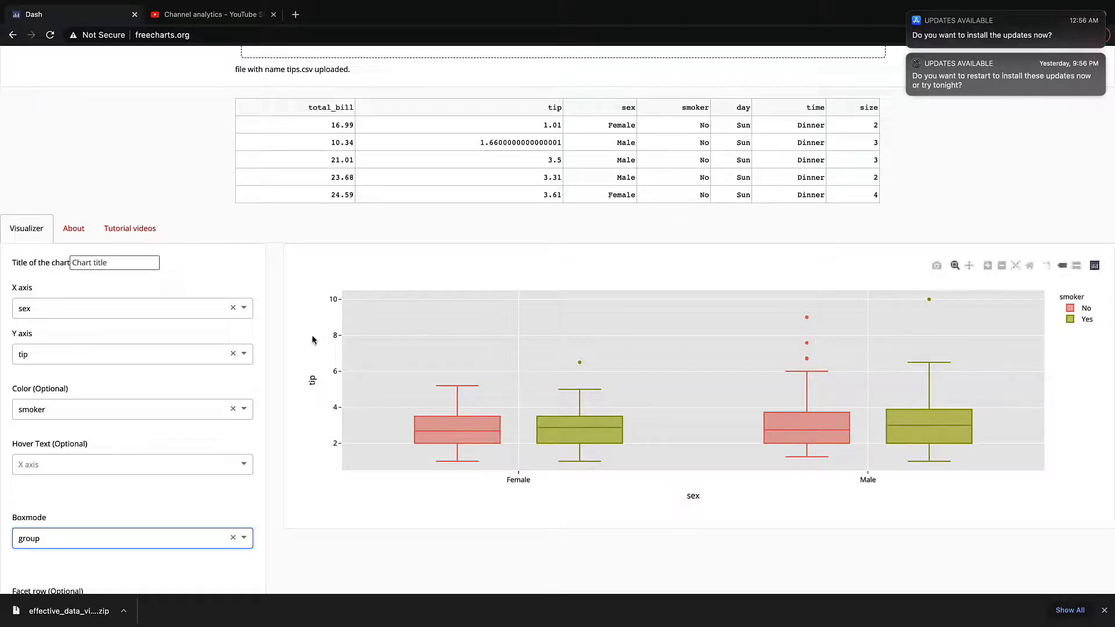
{"action": "scroll", "coordinate": [194, 378], "scroll_direction": "down", "scroll_amount": 2}
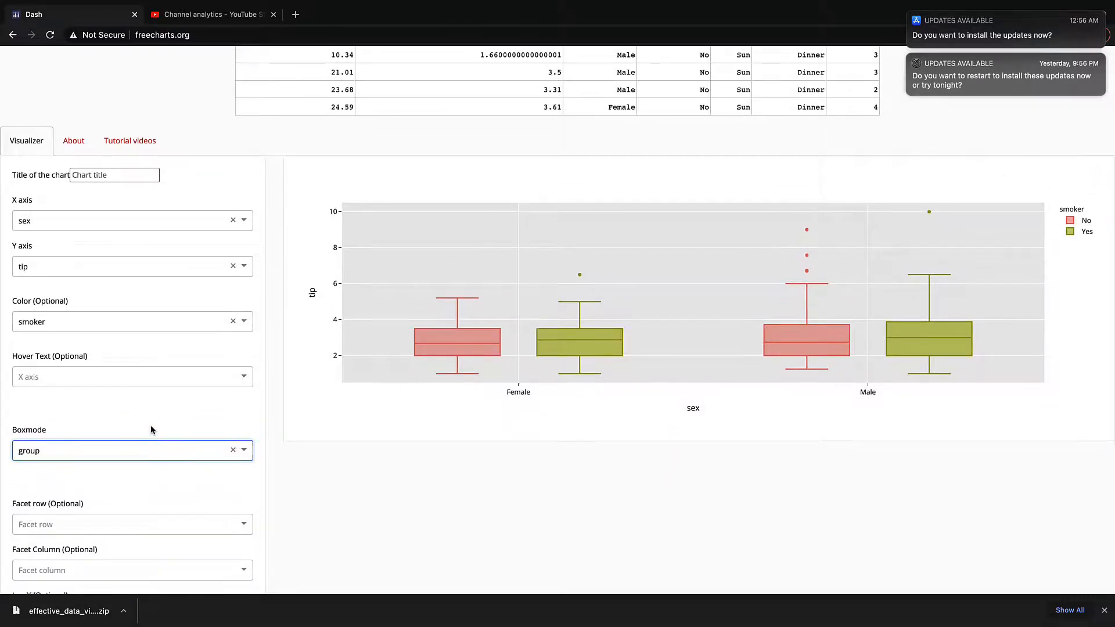
{"action": "scroll", "coordinate": [159, 437], "scroll_direction": "down", "scroll_amount": 1}
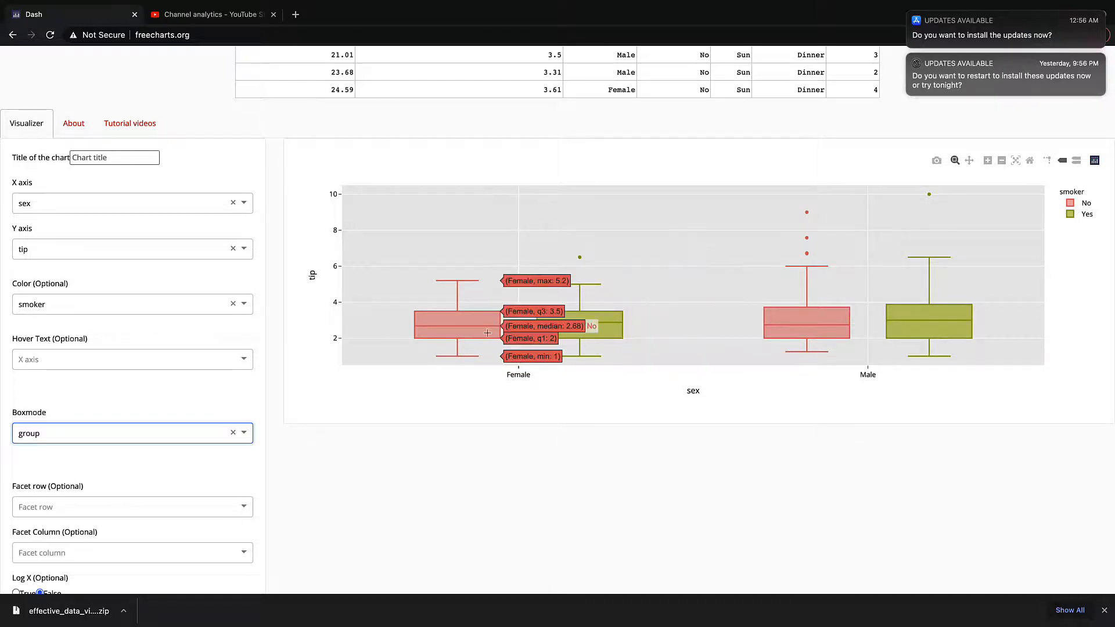
{"action": "left_click", "coordinate": [112, 433]}
{"action": "left_click", "coordinate": [110, 454]}
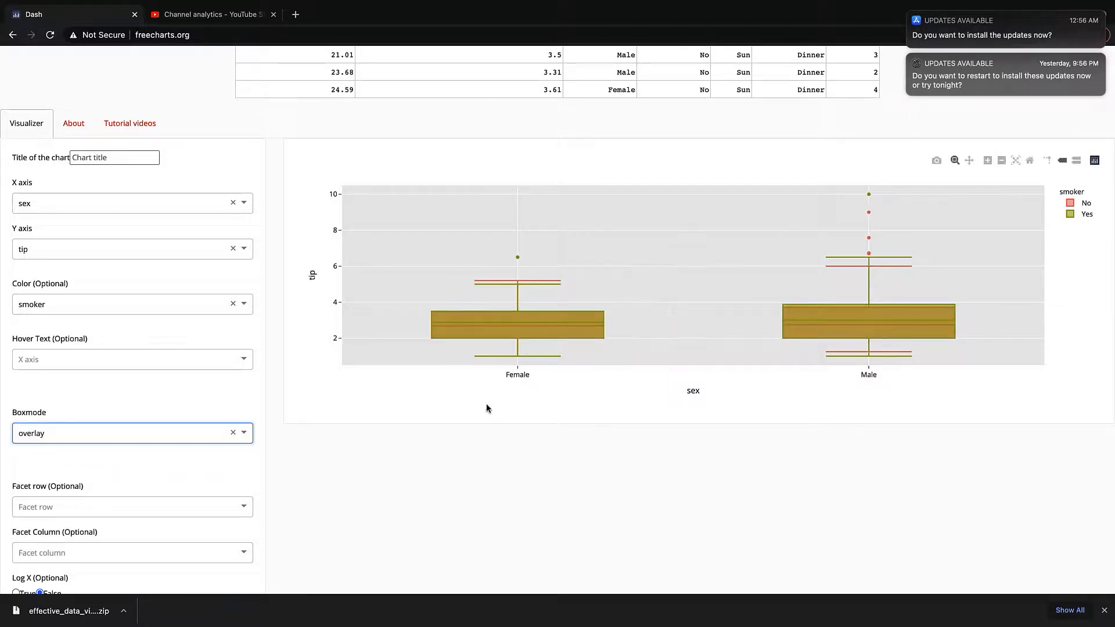
{"action": "left_click", "coordinate": [180, 435]}
{"action": "left_click", "coordinate": [156, 476]}
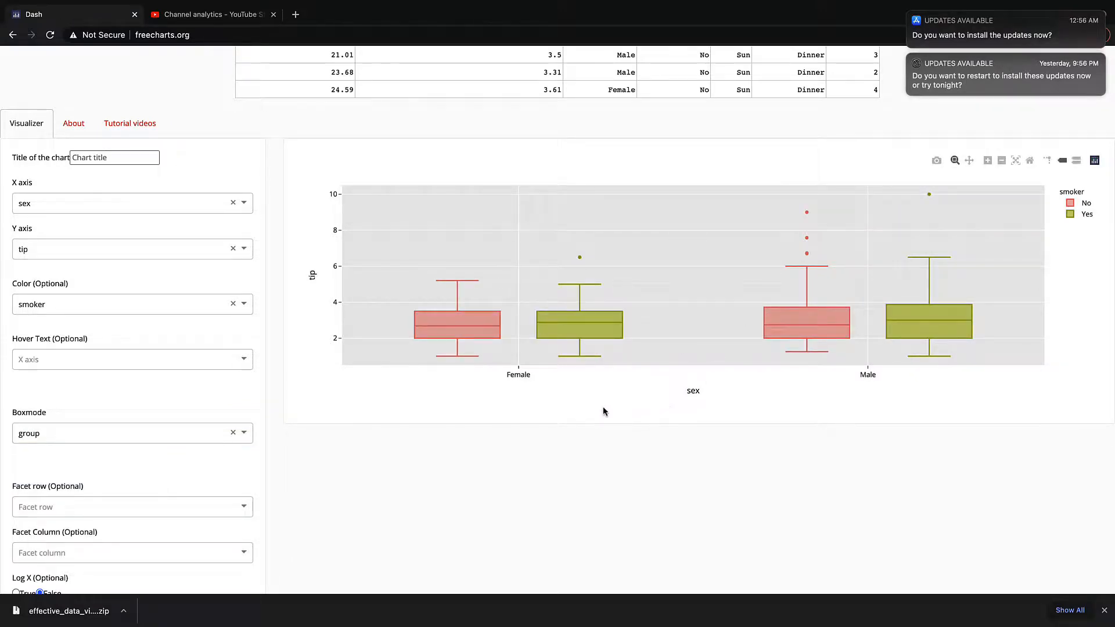
Inspect the smoker and non-smoker boxes' statistics by hovering over the chart
{"action": "mouse_move", "coordinate": [597, 327]}
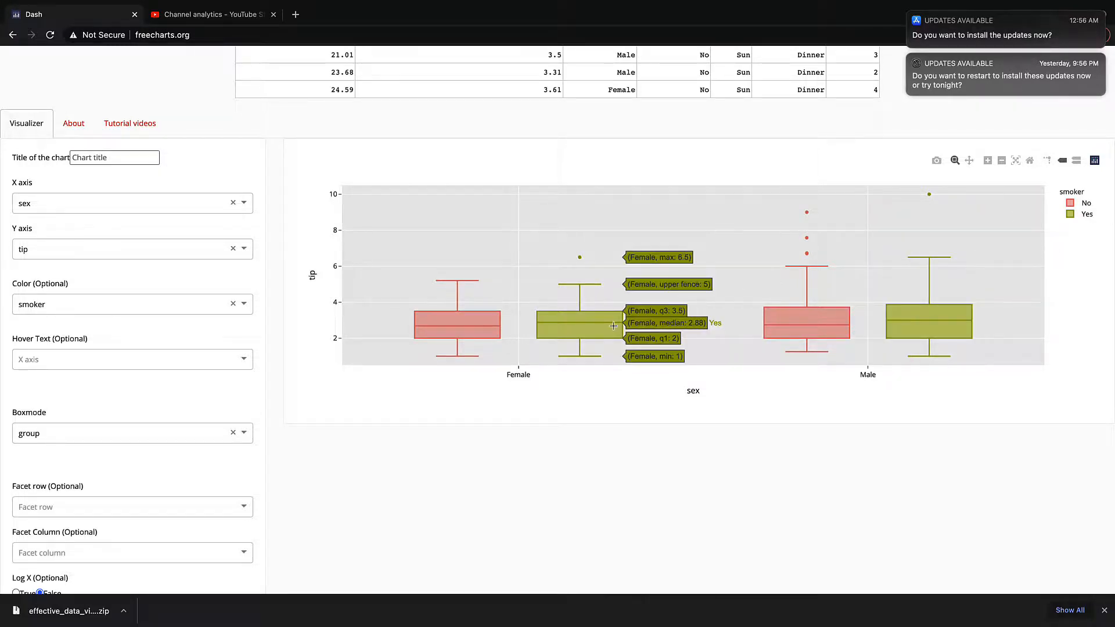
{"action": "mouse_move", "coordinate": [984, 328]}
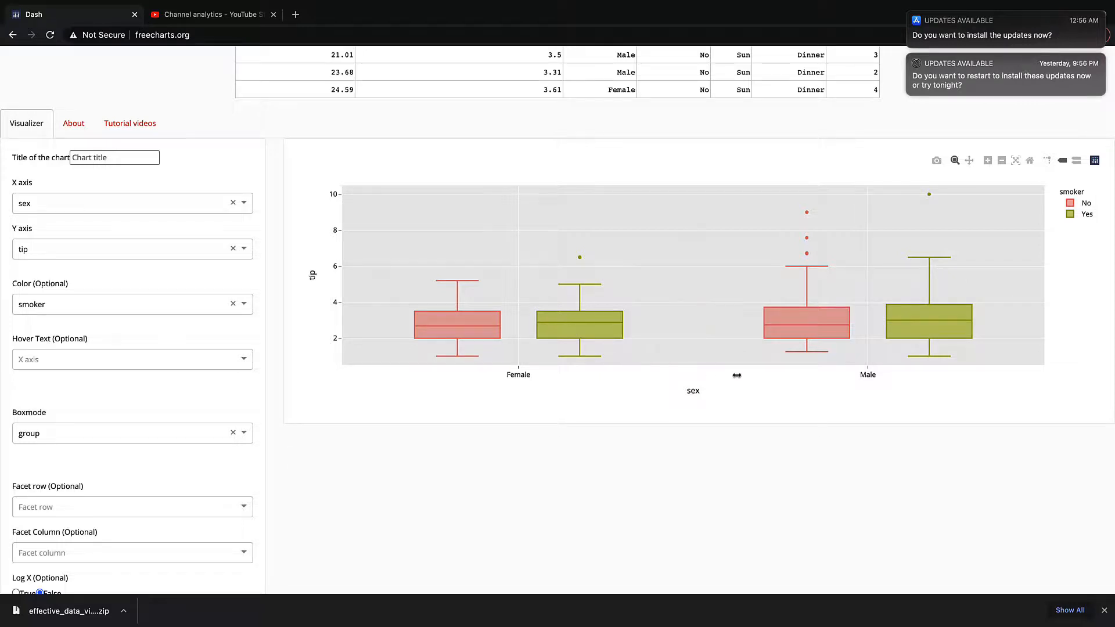
{"action": "mouse_move", "coordinate": [462, 333]}
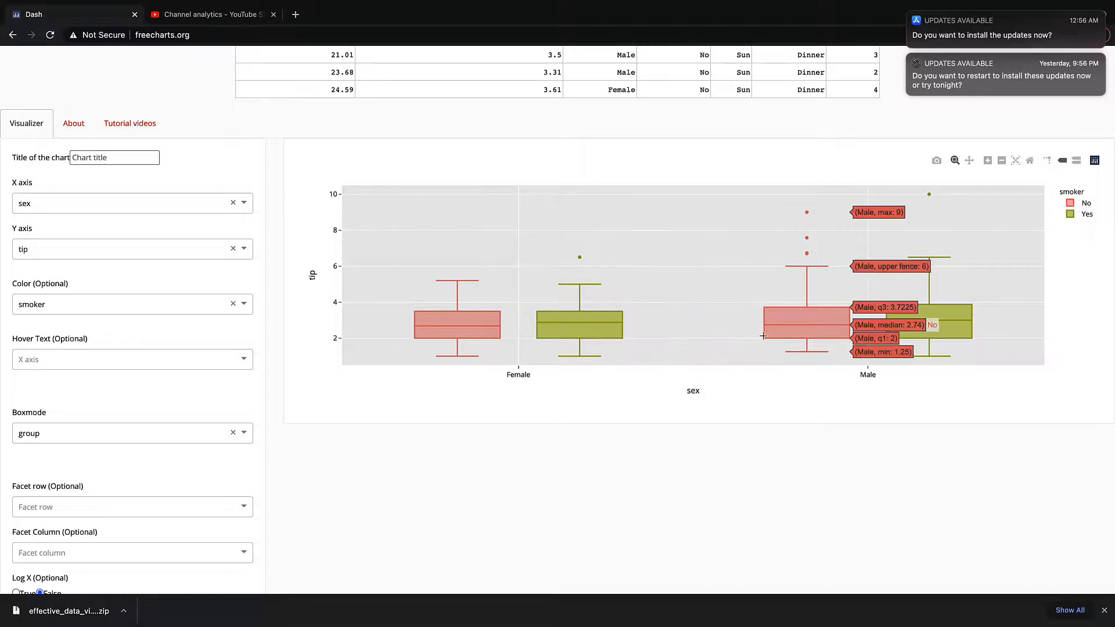
{"action": "mouse_move", "coordinate": [818, 339]}
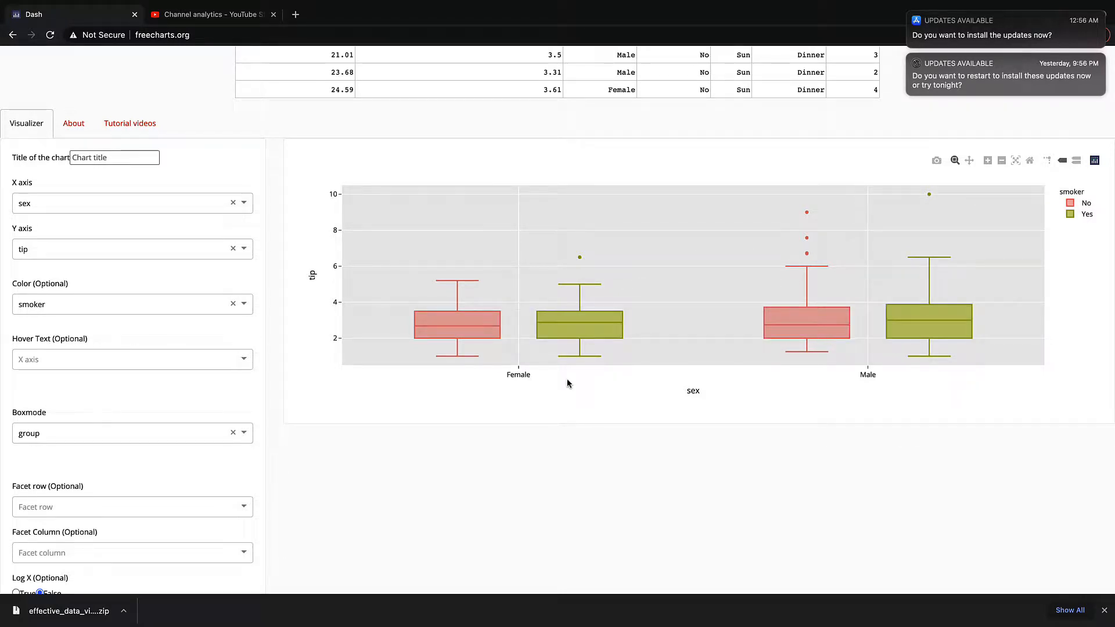
{"action": "mouse_move", "coordinate": [583, 256]}
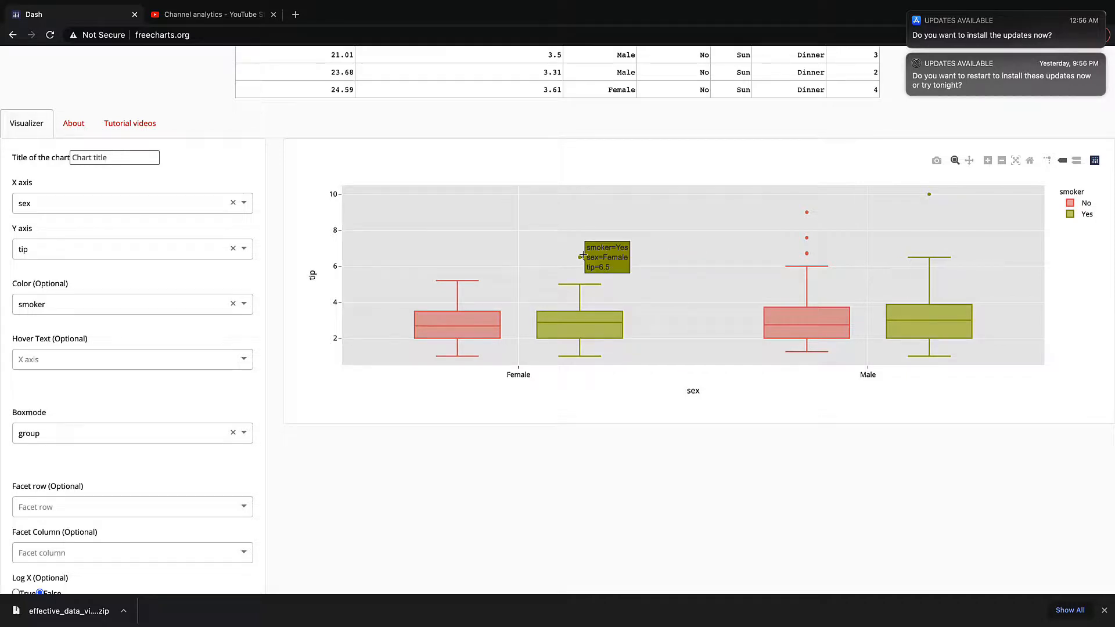
Set the facet row to time
{"action": "scroll", "coordinate": [218, 395], "scroll_direction": "down", "scroll_amount": 3}
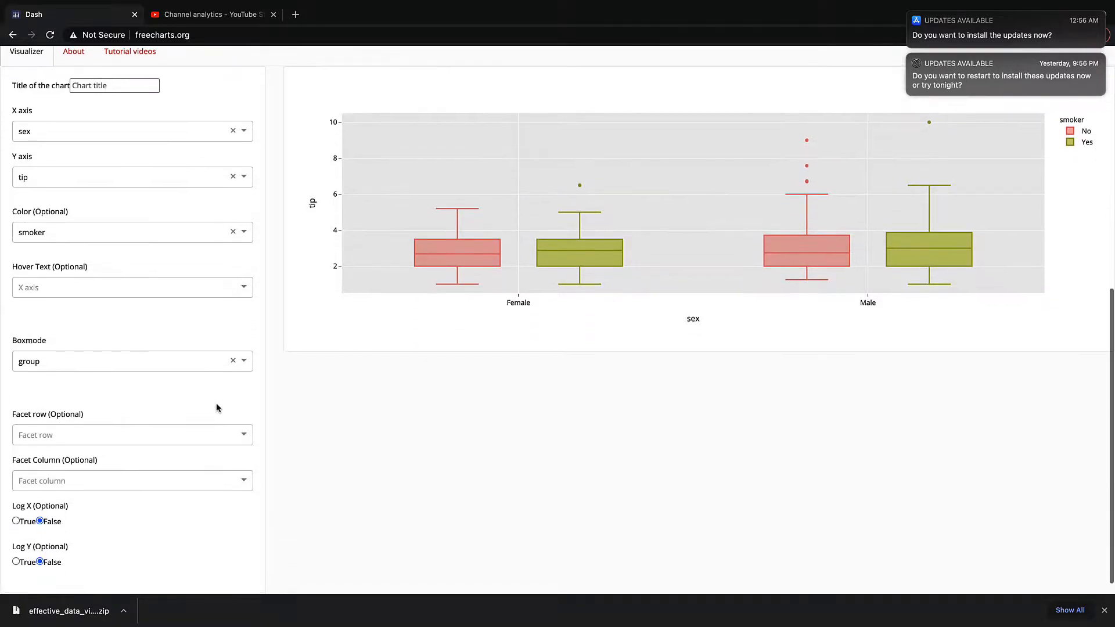
{"action": "left_click", "coordinate": [218, 436]}
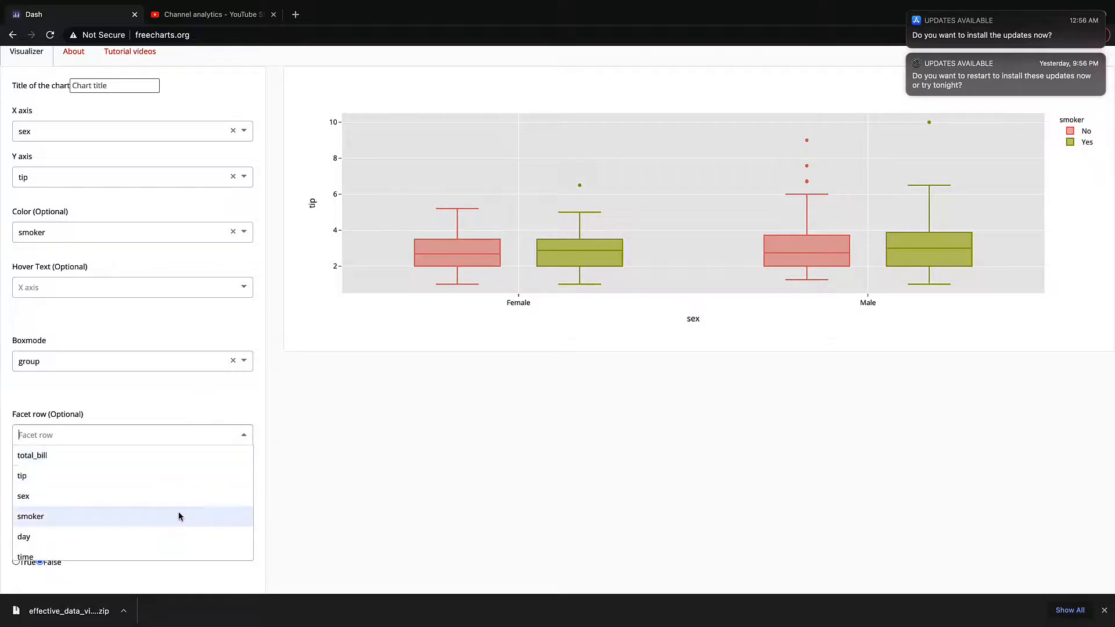
{"action": "scroll", "coordinate": [179, 517], "scroll_direction": "down", "scroll_amount": 1}
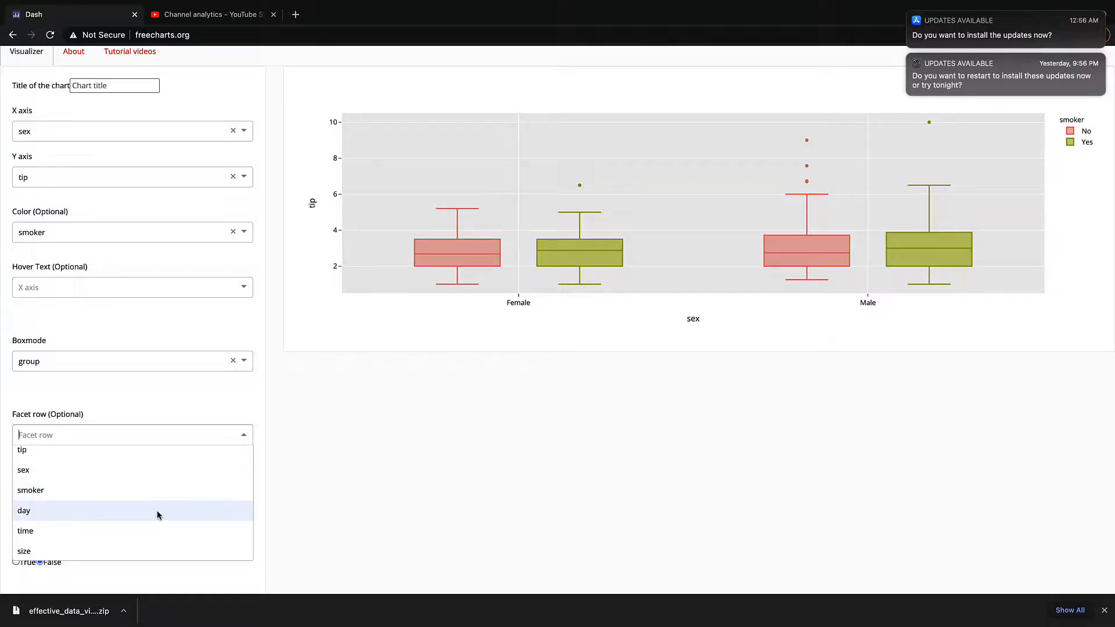
{"action": "left_click", "coordinate": [158, 530]}
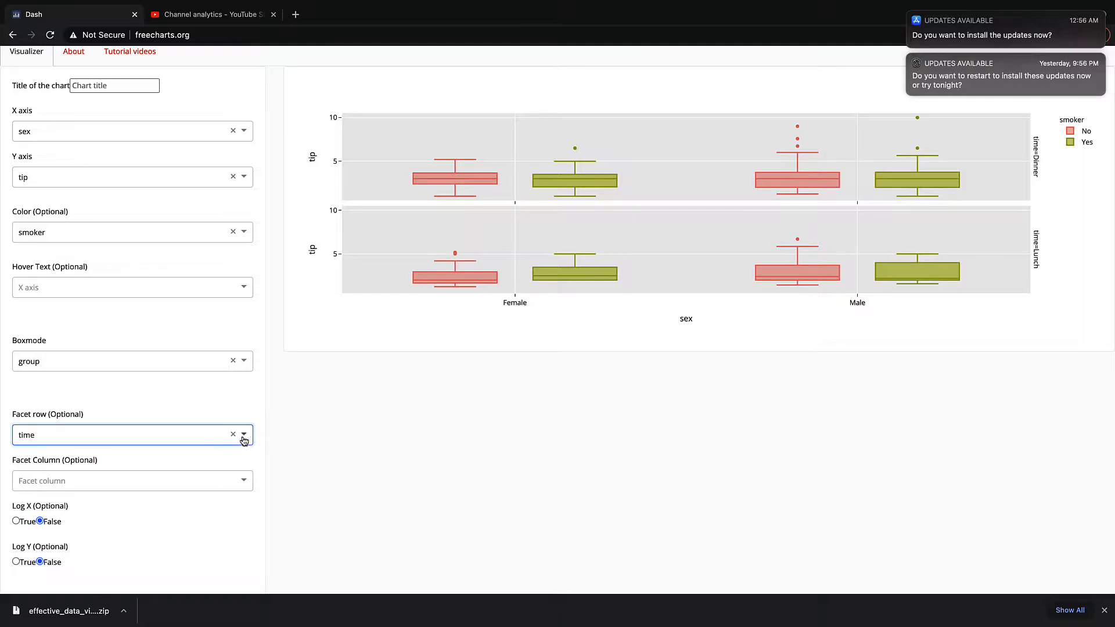
Clear the facet row and set the facet column to time
{"action": "left_click", "coordinate": [233, 435]}
{"action": "left_click", "coordinate": [242, 481]}
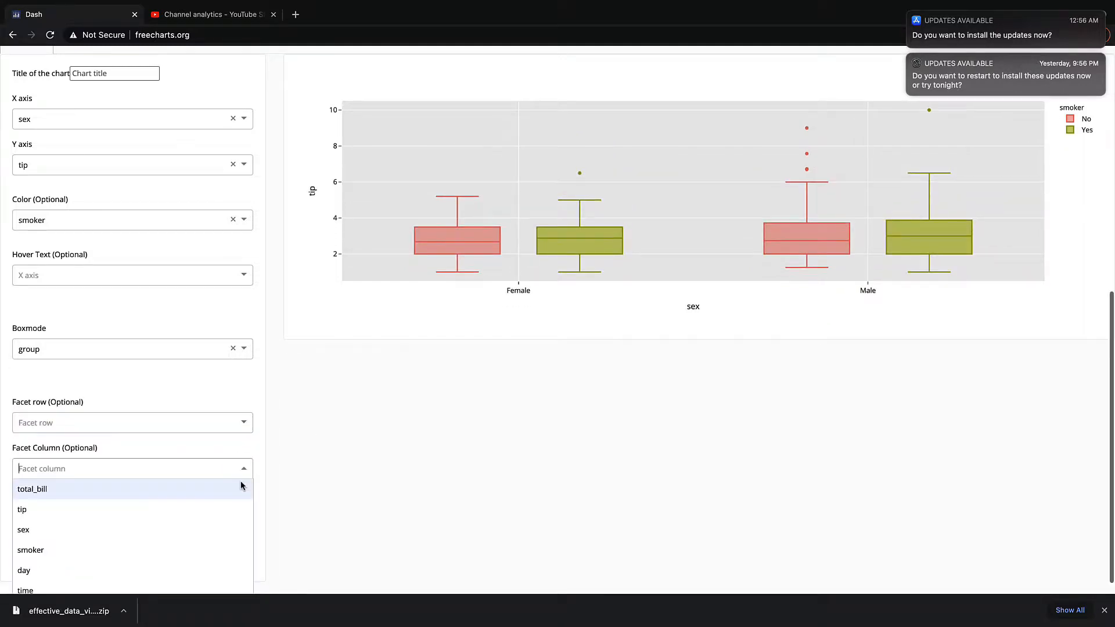
{"action": "scroll", "coordinate": [173, 566], "scroll_direction": "down", "scroll_amount": 1}
{"action": "left_click", "coordinate": [172, 567]}
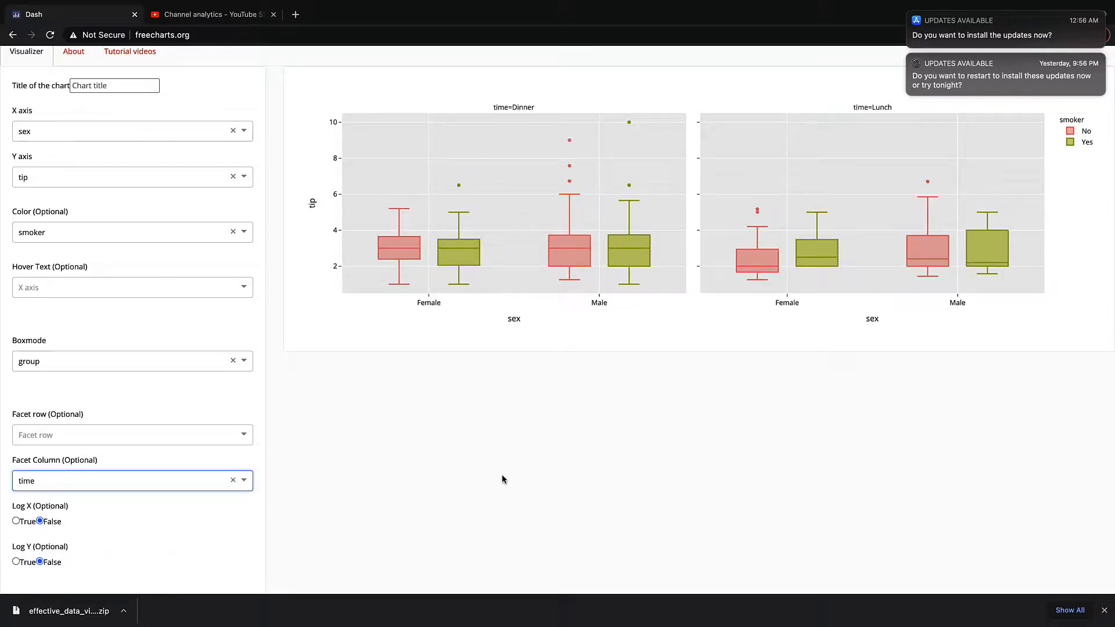
Set the facet row to day alongside the time facet column
{"action": "scroll", "coordinate": [502, 474], "scroll_direction": "up", "scroll_amount": 1}
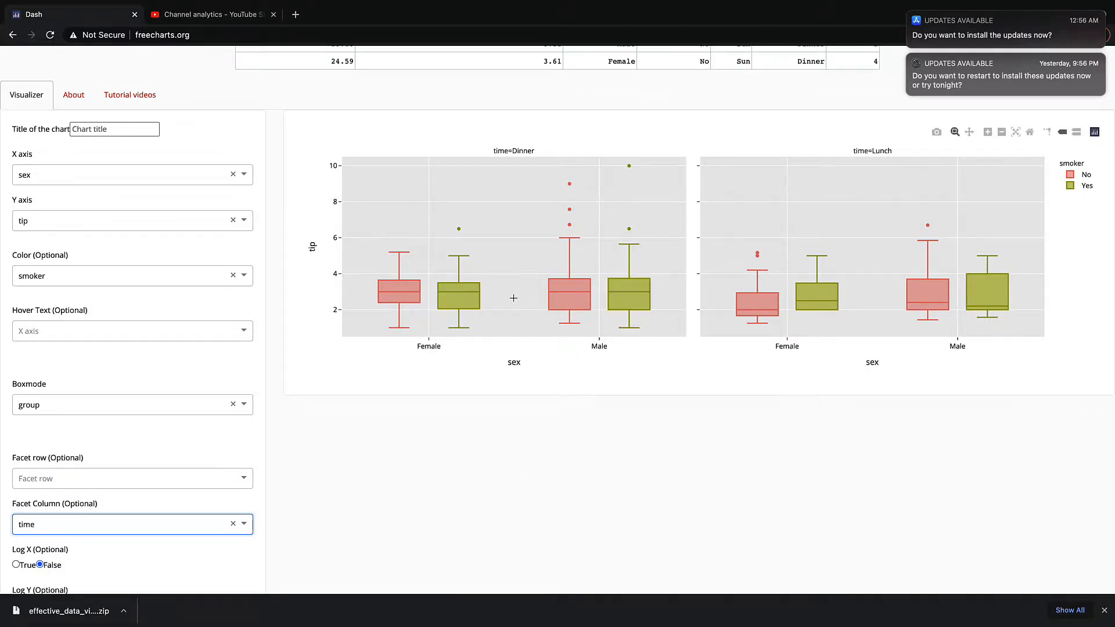
{"action": "mouse_move", "coordinate": [459, 298]}
{"action": "mouse_move", "coordinate": [1010, 312]}
{"action": "left_click", "coordinate": [173, 477]}
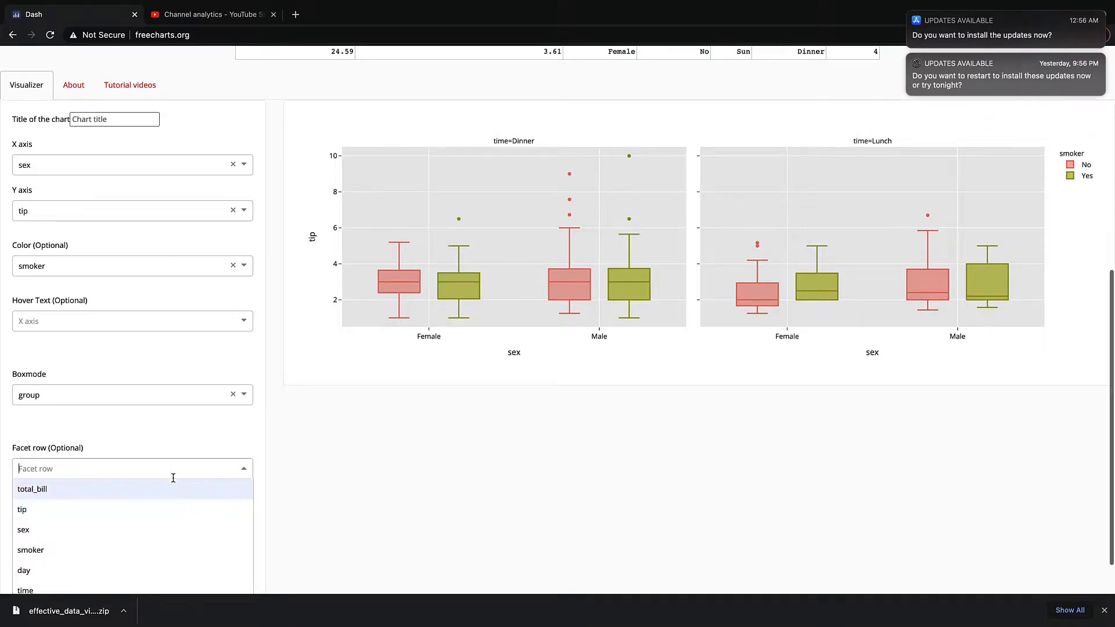
{"action": "left_click", "coordinate": [152, 563]}
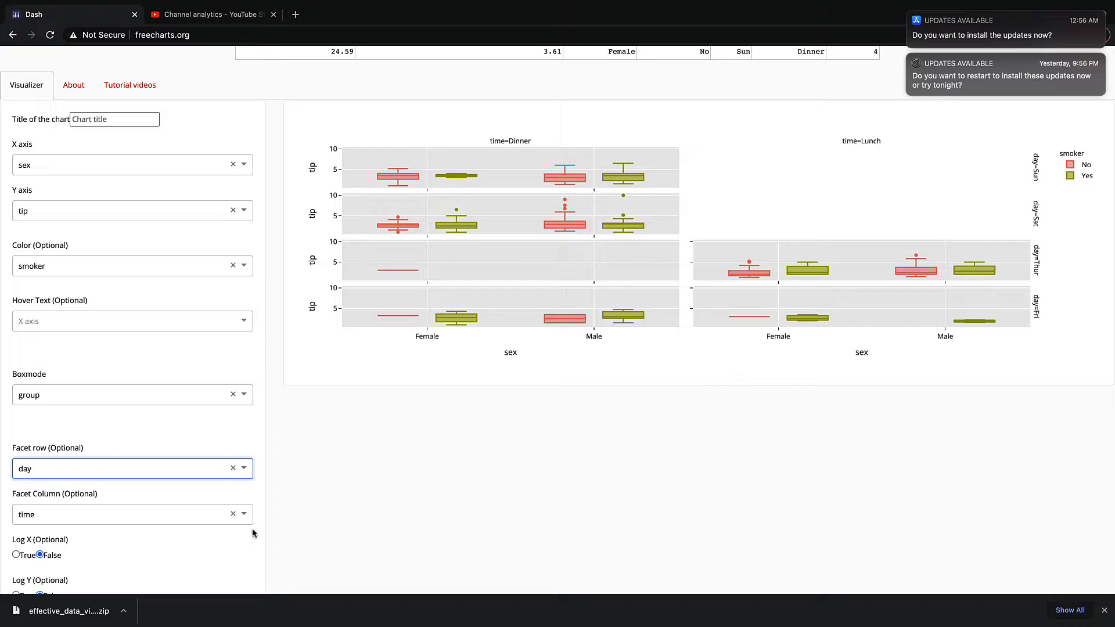
Clear both the facet column and the facet row
{"action": "left_click", "coordinate": [233, 513]}
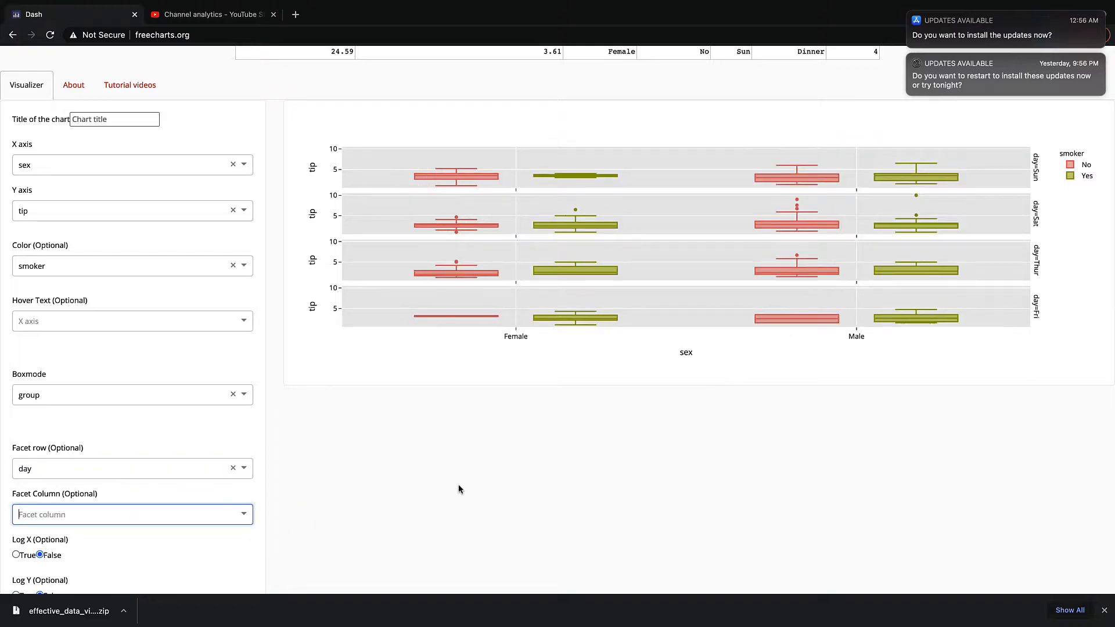
{"action": "left_click", "coordinate": [233, 468]}
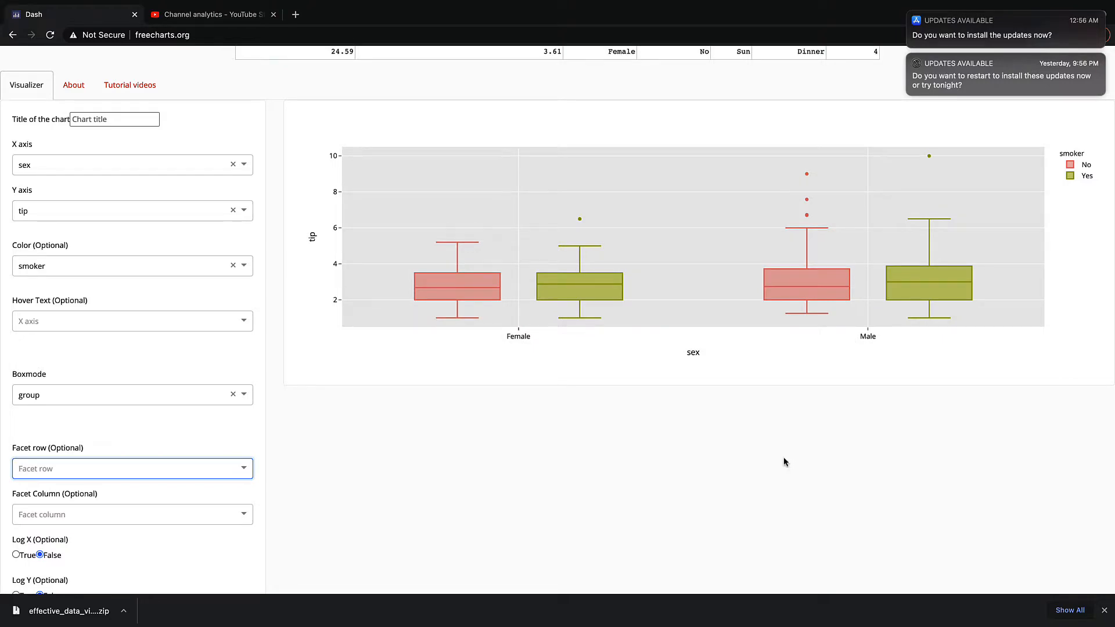
{"action": "scroll", "coordinate": [785, 462], "scroll_direction": "down", "scroll_amount": 1}
{"action": "scroll", "coordinate": [784, 461], "scroll_direction": "up", "scroll_amount": 3}
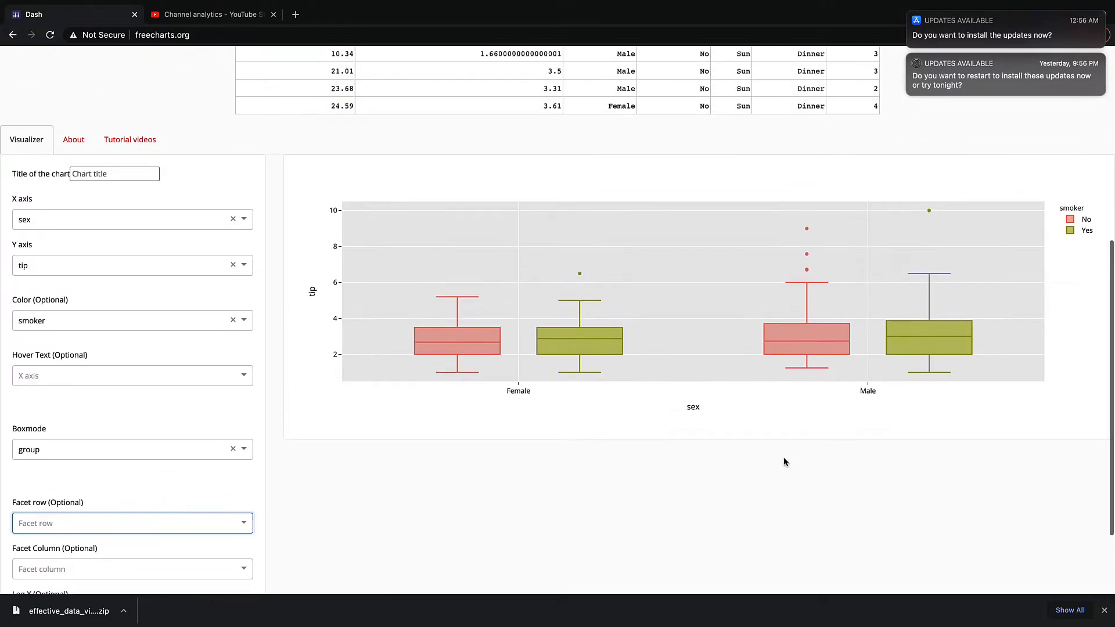
{"action": "scroll", "coordinate": [784, 462], "scroll_direction": "up", "scroll_amount": 1}
{"action": "scroll", "coordinate": [784, 462], "scroll_direction": "down", "scroll_amount": 2}
{"action": "scroll", "coordinate": [784, 461], "scroll_direction": "up", "scroll_amount": 3}
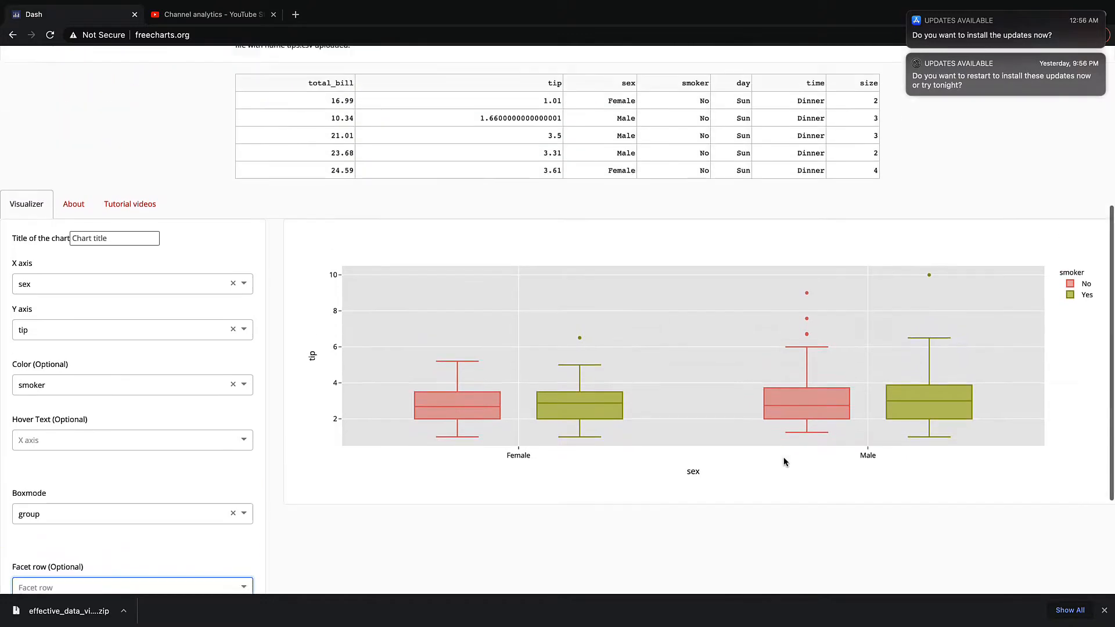
{"action": "scroll", "coordinate": [784, 461], "scroll_direction": "up", "scroll_amount": 3}
{"action": "scroll", "coordinate": [784, 461], "scroll_direction": "down", "scroll_amount": 6}
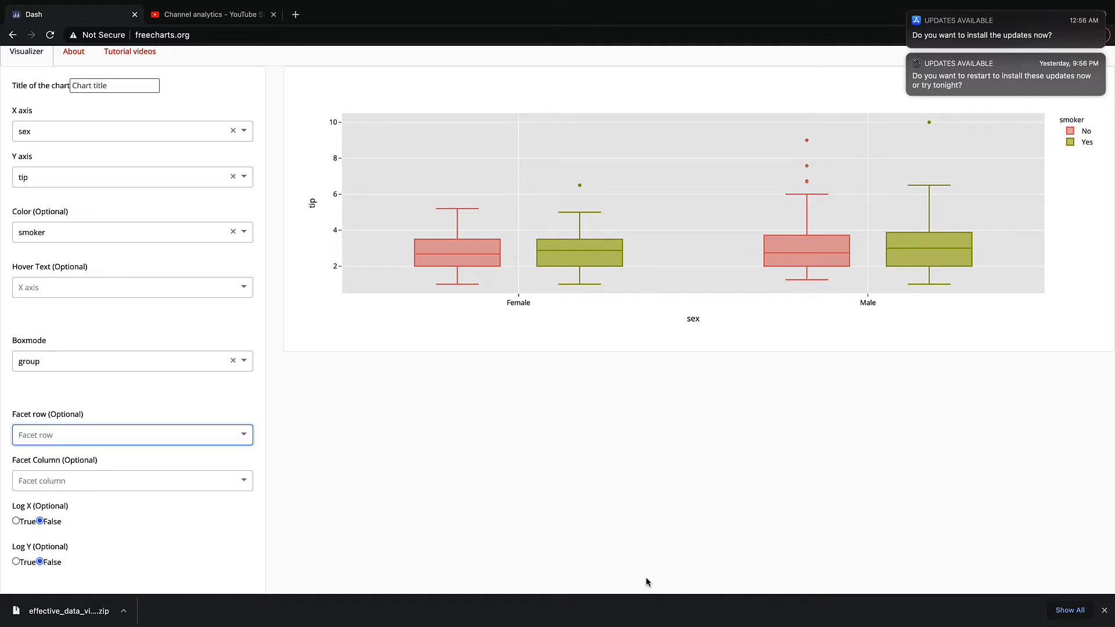
{"action": "scroll", "coordinate": [648, 581], "scroll_direction": "up", "scroll_amount": 1}
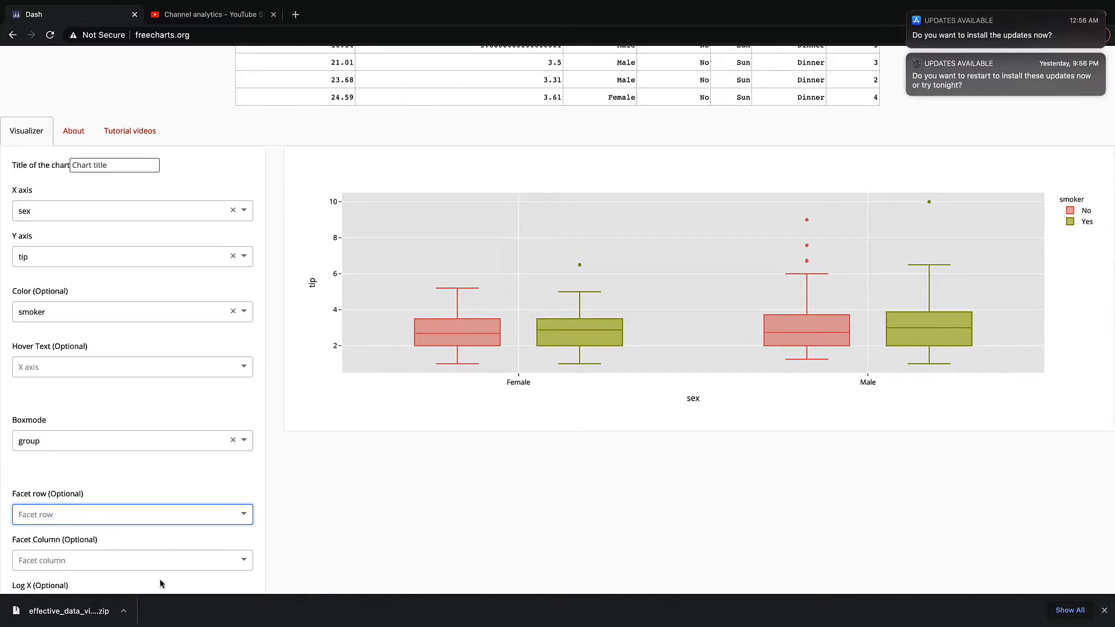
{"action": "scroll", "coordinate": [163, 548], "scroll_direction": "down", "scroll_amount": 1}
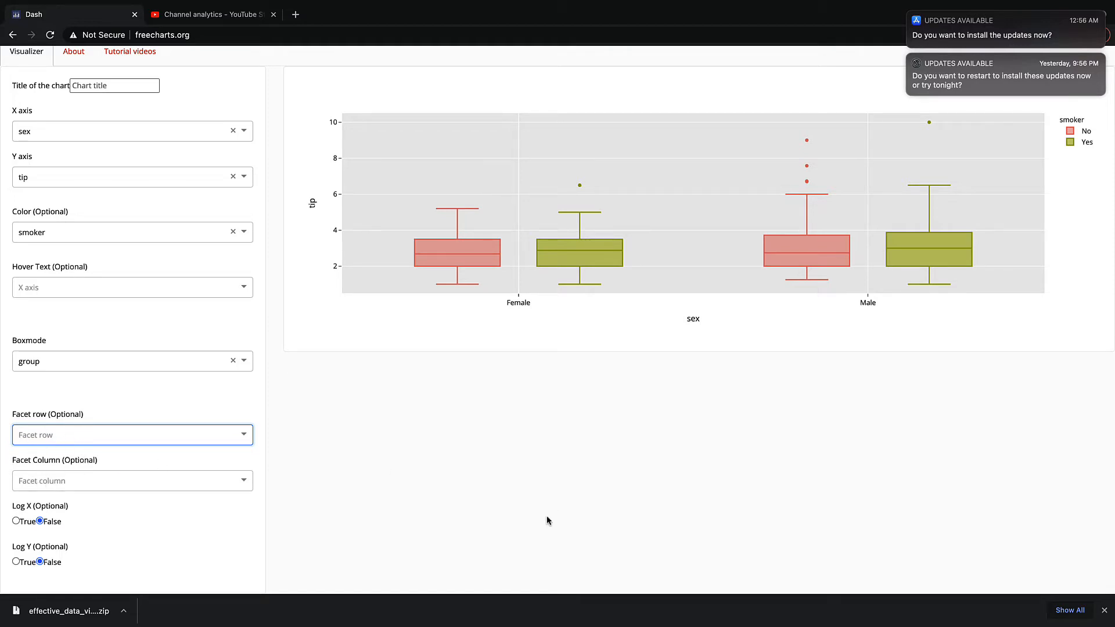
{"action": "scroll", "coordinate": [659, 475], "scroll_direction": "up", "scroll_amount": 3}
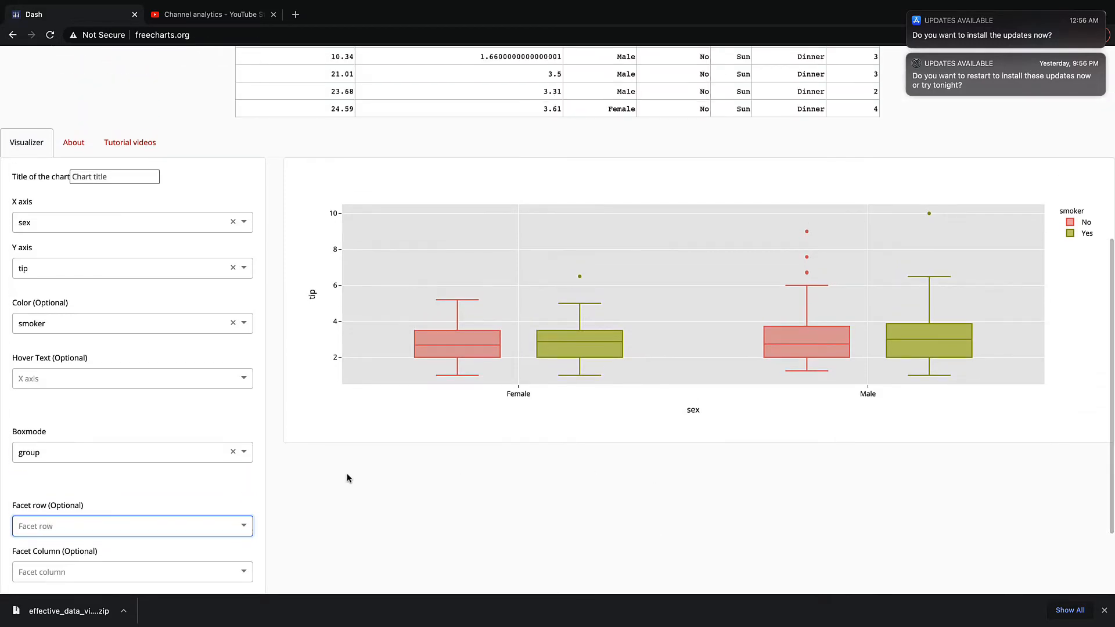
{"action": "scroll", "coordinate": [193, 420], "scroll_direction": "down", "scroll_amount": 3}
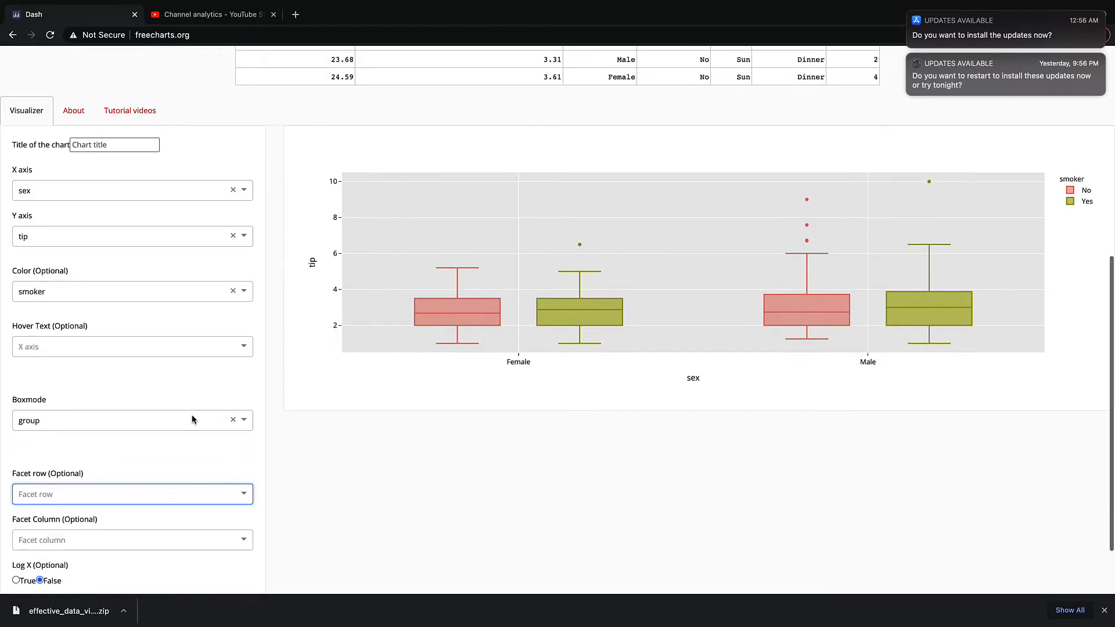
{"action": "scroll", "coordinate": [194, 420], "scroll_direction": "up", "scroll_amount": 12}
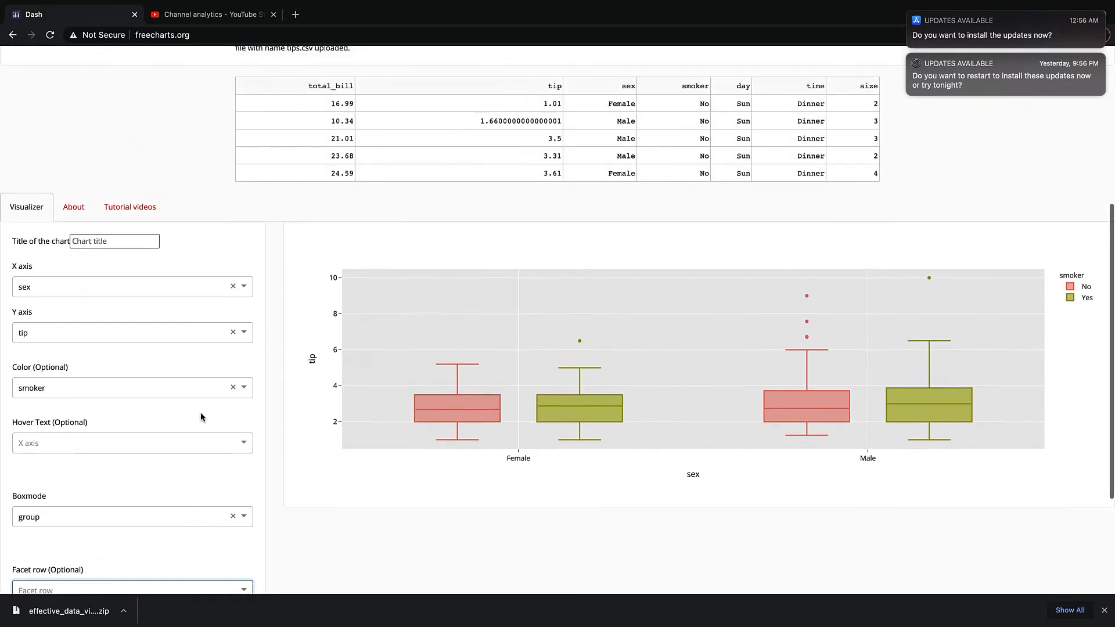
{"action": "scroll", "coordinate": [198, 420], "scroll_direction": "up", "scroll_amount": 2}
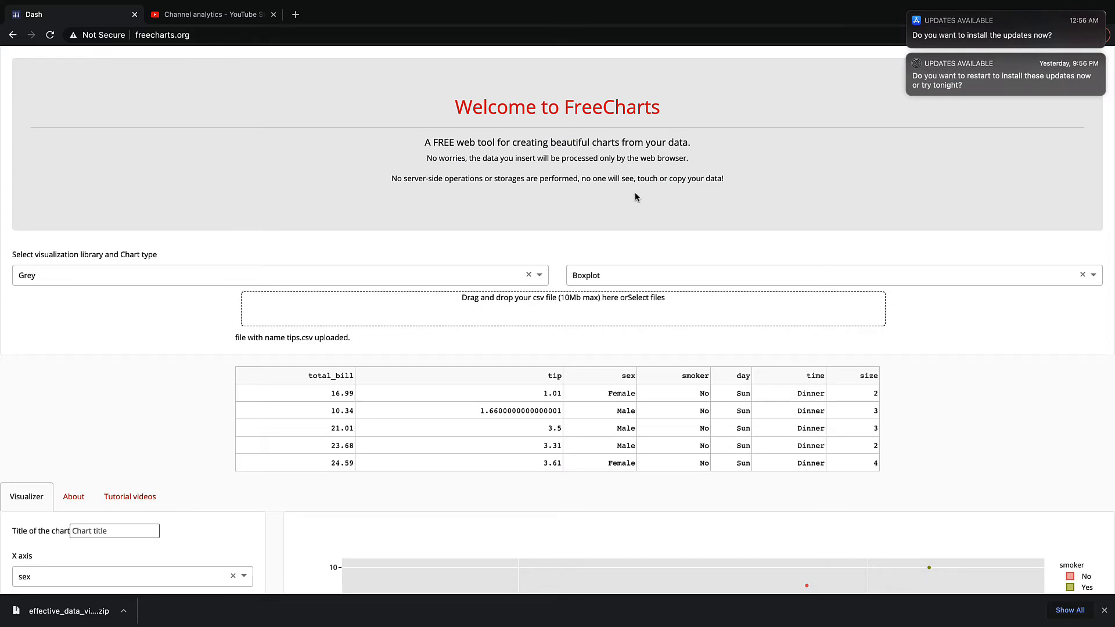
{"action": "mouse_move", "coordinate": [747, 4]}
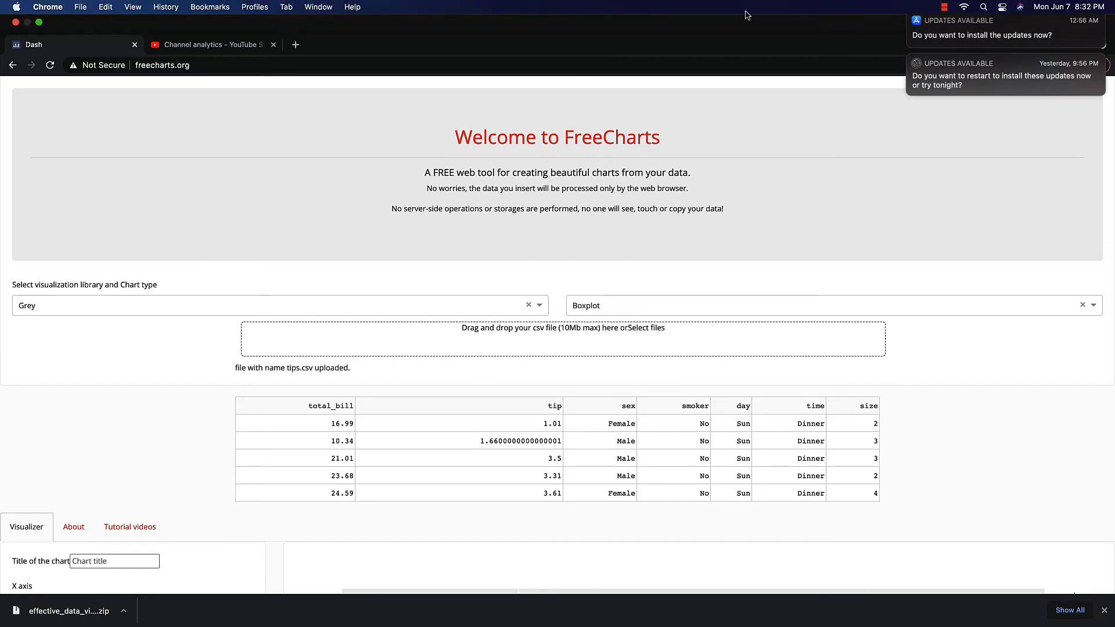
{"action": "left_click", "coordinate": [944, 7]}
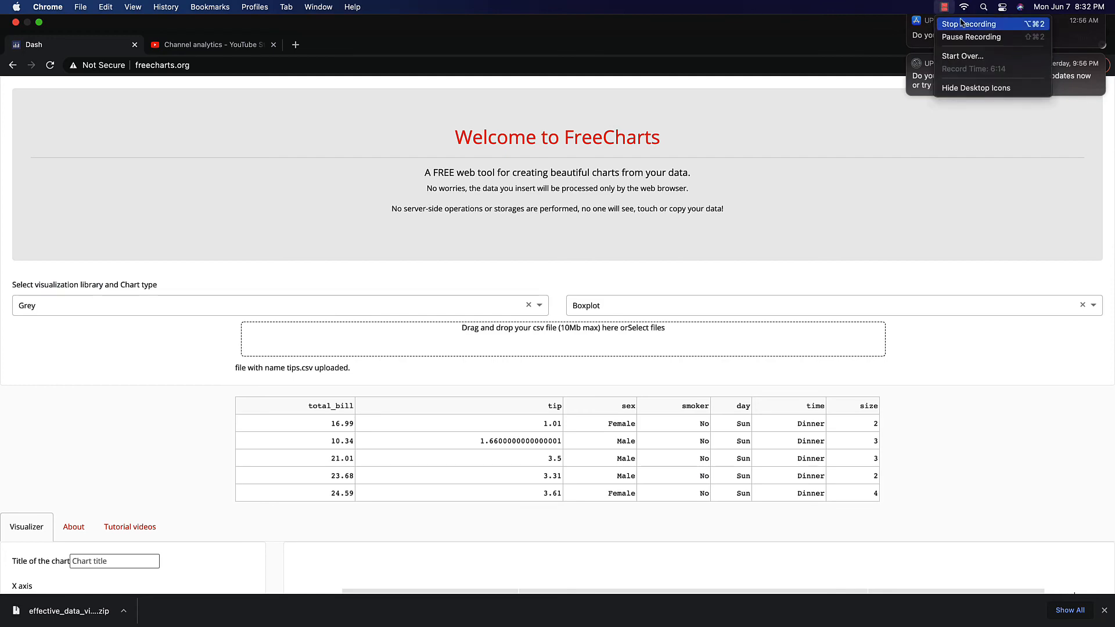